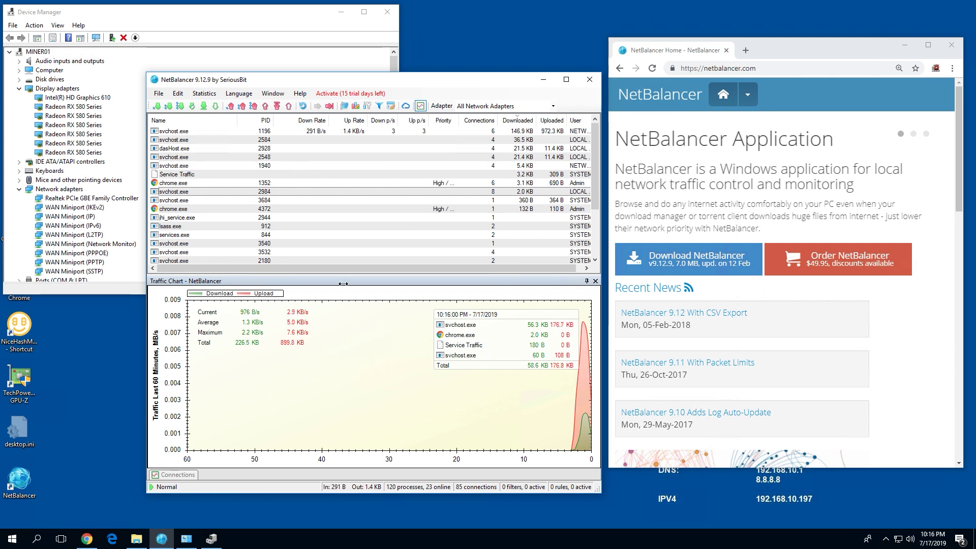
# Inspect chrome.exe (4372) traffic, then svchost.exe (2548) and chrome.exe (1352) connections in NetBalancer.
pyautogui.click(288, 212)
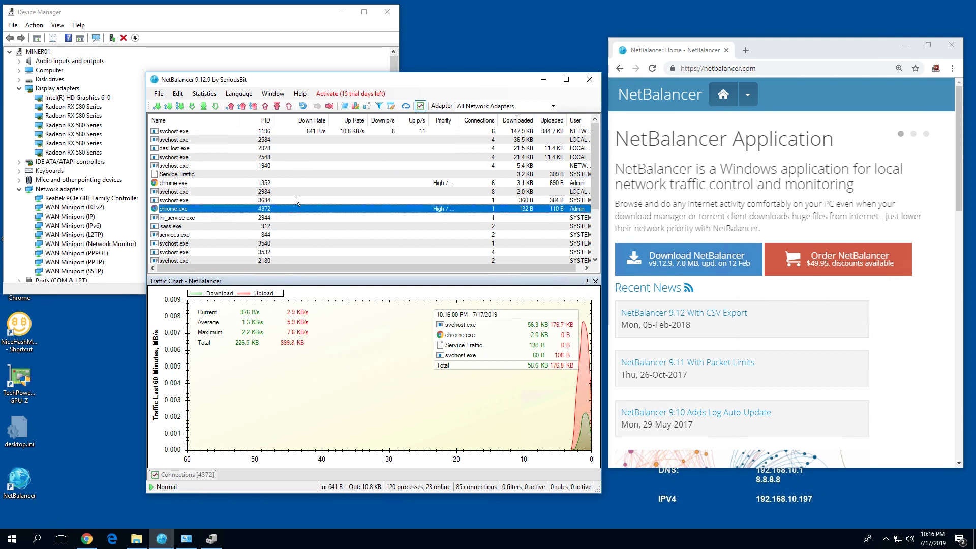
pyautogui.click(283, 155)
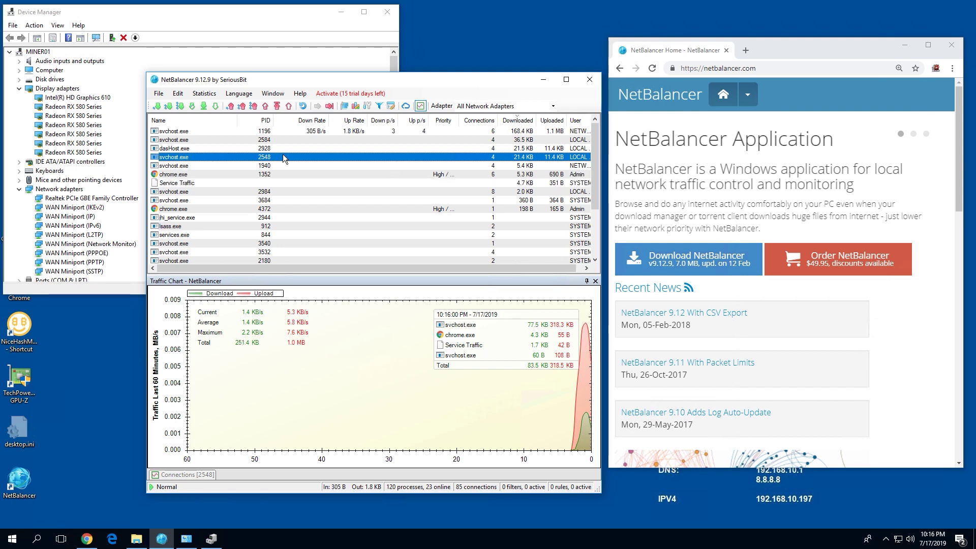
pyautogui.click(327, 179)
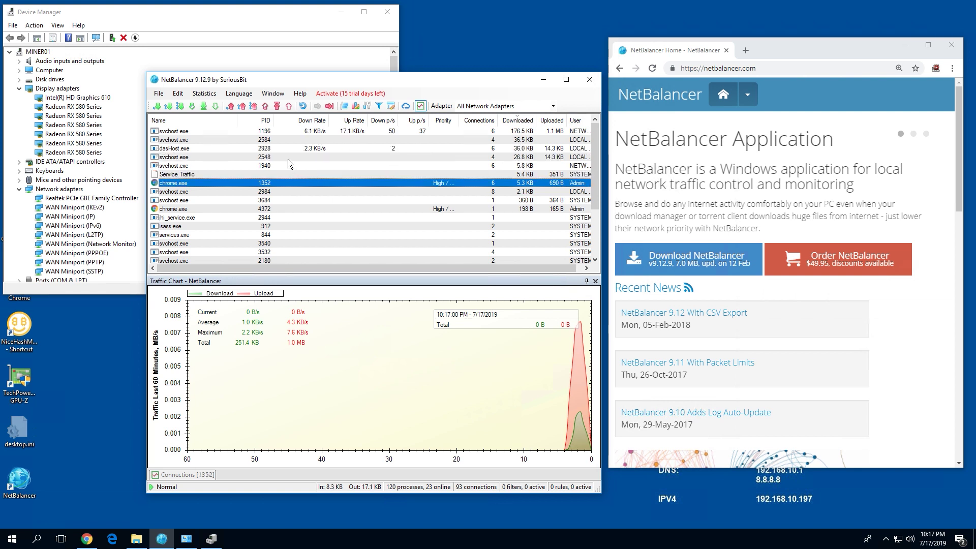
pyautogui.click(209, 17)
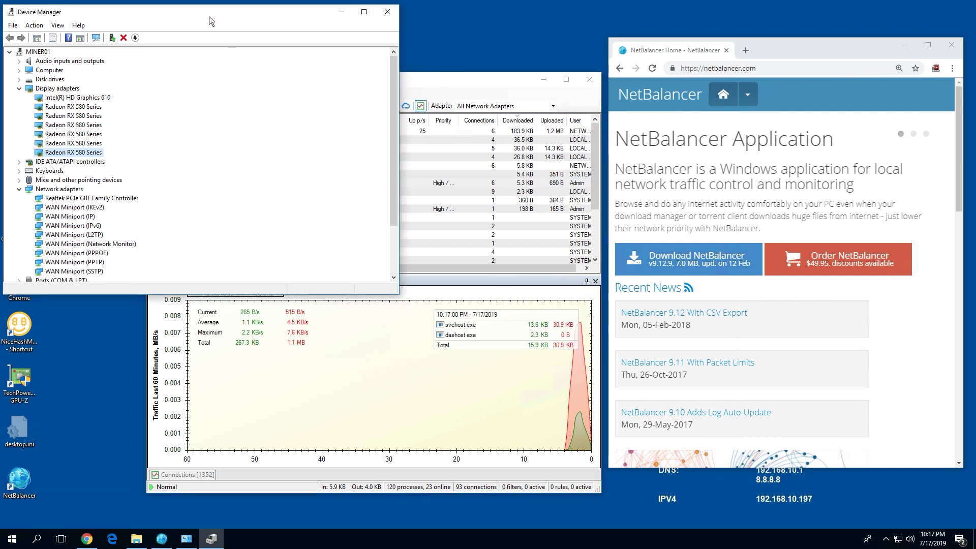
pyautogui.click(81, 107)
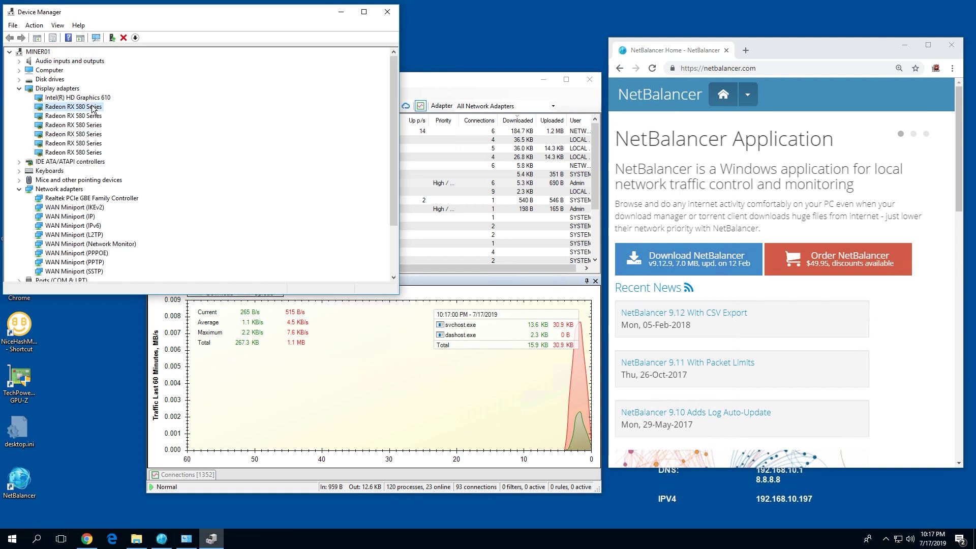
pyautogui.click(86, 145)
pyautogui.click(87, 153)
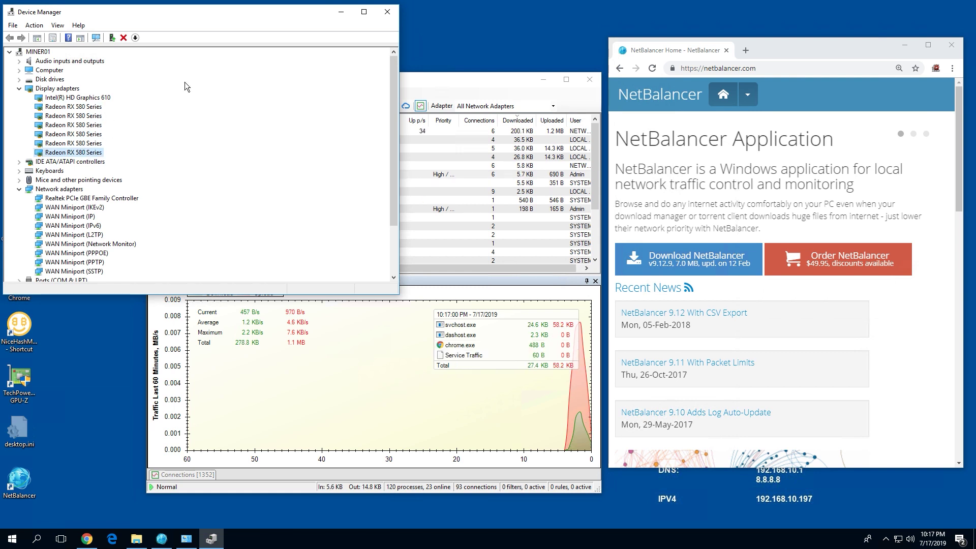
pyautogui.click(419, 79)
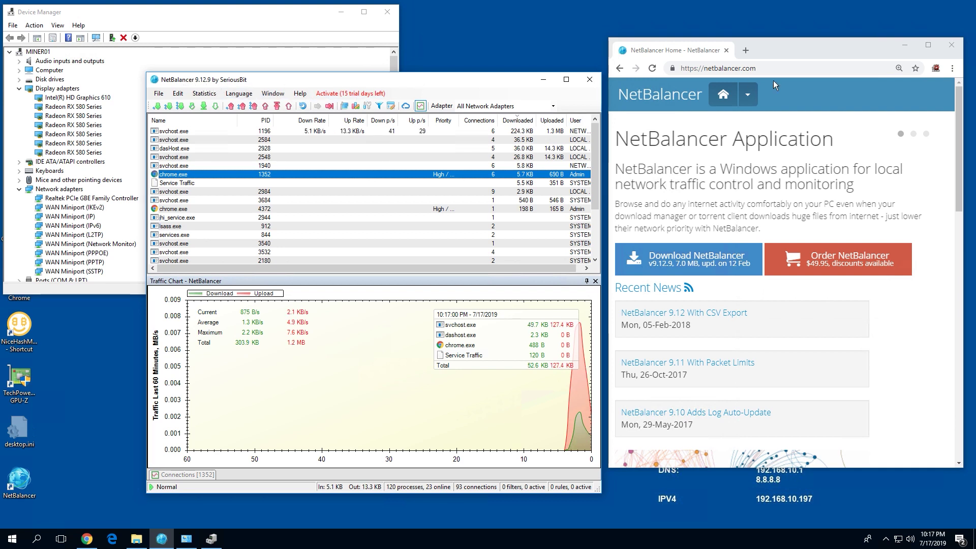
pyautogui.click(767, 43)
pyautogui.moveTo(768, 44); pyautogui.dragTo(766, 45)
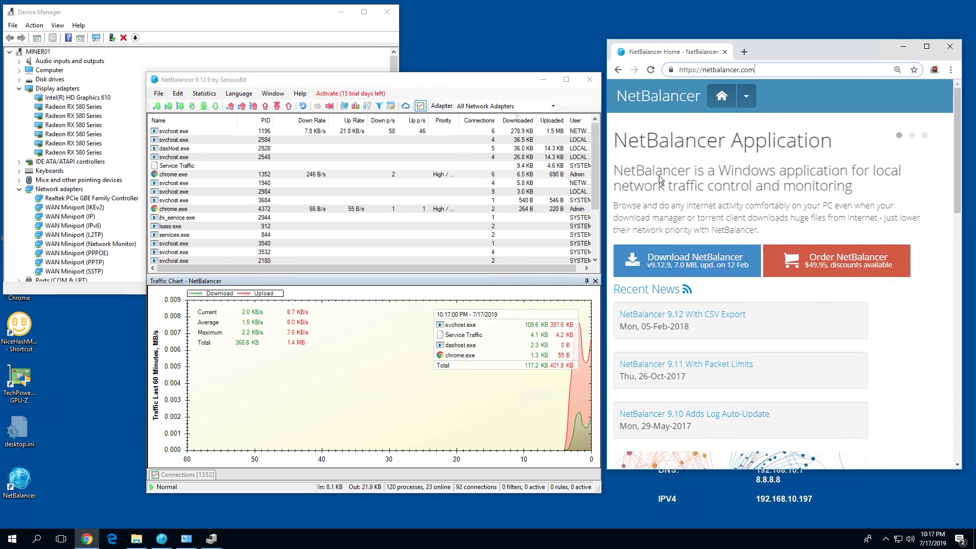
pyautogui.click(417, 83)
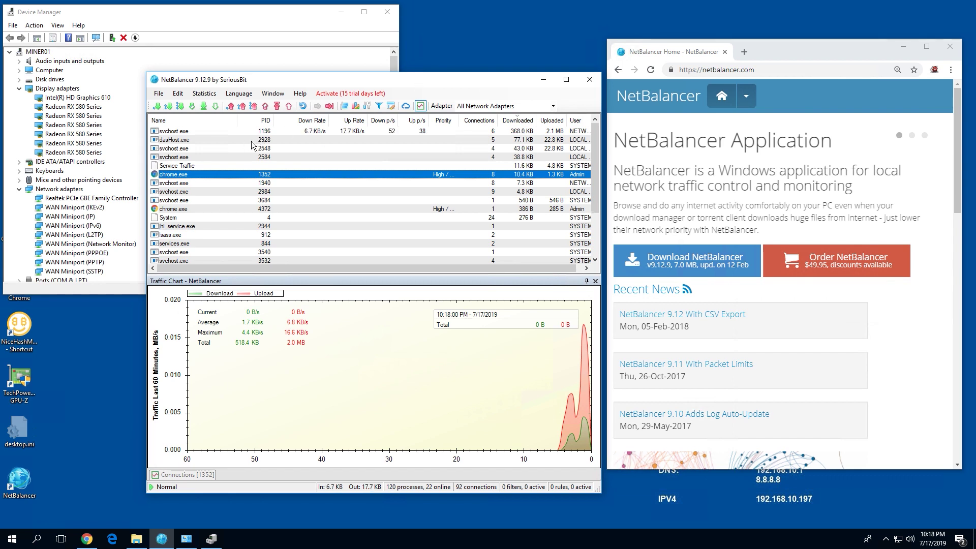
# Inspect the traffic of svchost.exe processes 3540, 2548, 1196 and 2984.
pyautogui.click(190, 195)
pyautogui.click(175, 251)
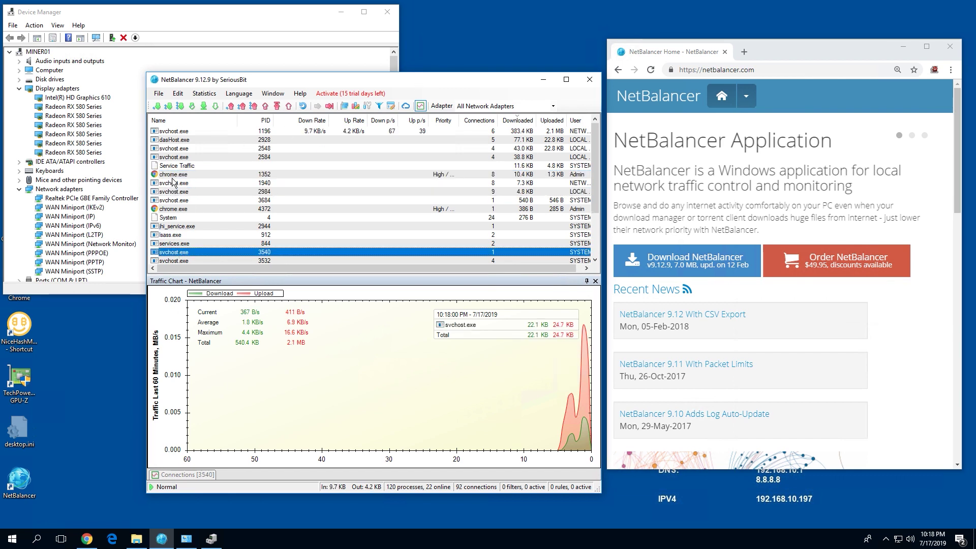
pyautogui.click(175, 149)
pyautogui.click(179, 132)
pyautogui.click(178, 192)
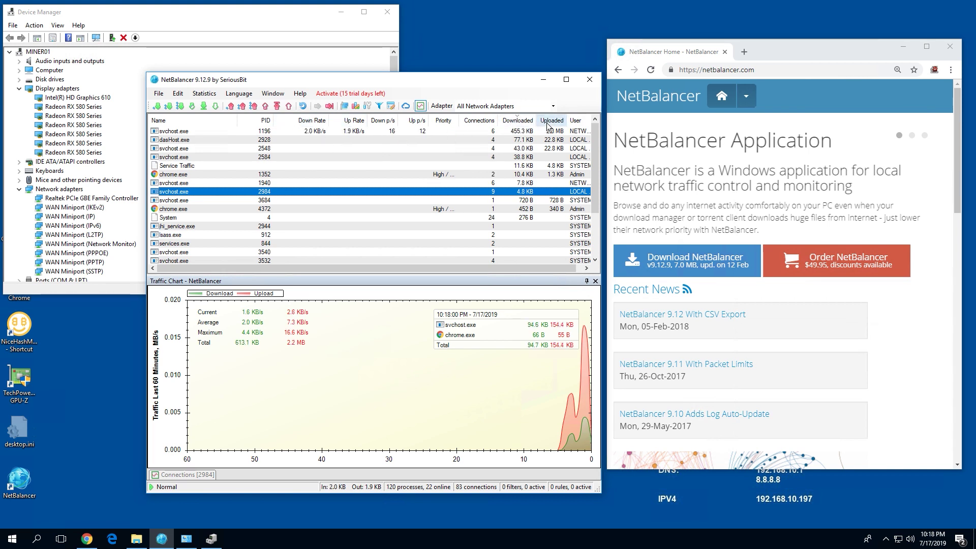
# Re-sort the list by Downloaded, then Name, then Downloaded again for largest-first order.
pyautogui.click(520, 127)
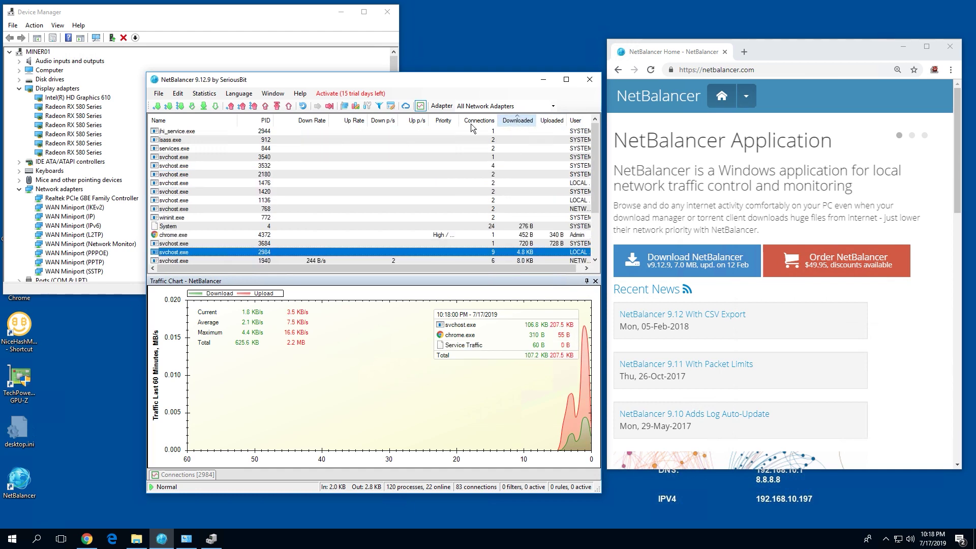
pyautogui.click(193, 121)
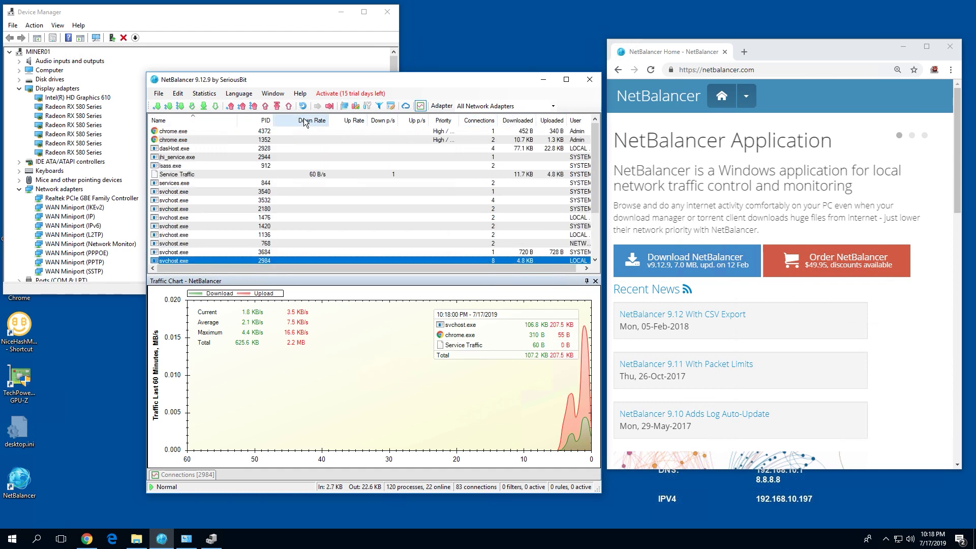
pyautogui.click(523, 120)
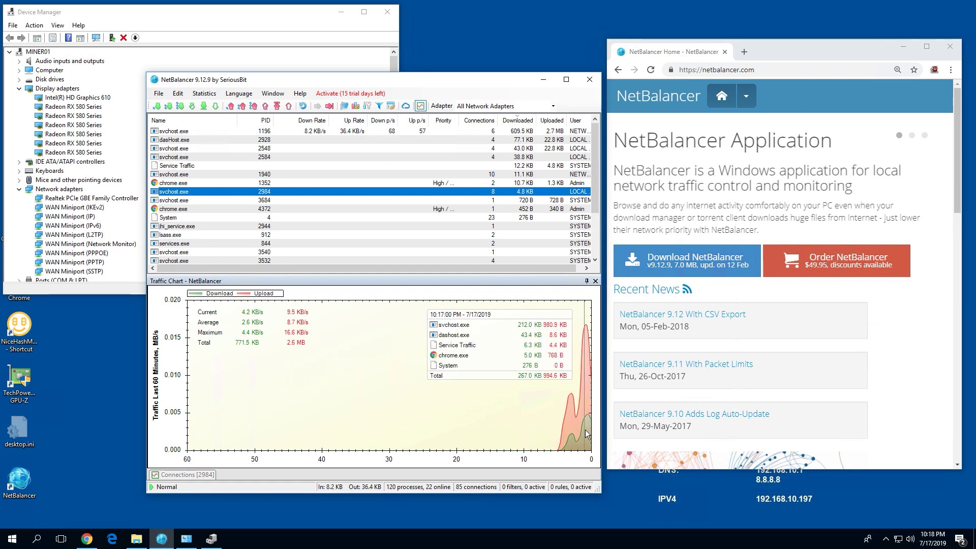
pyautogui.click(137, 539)
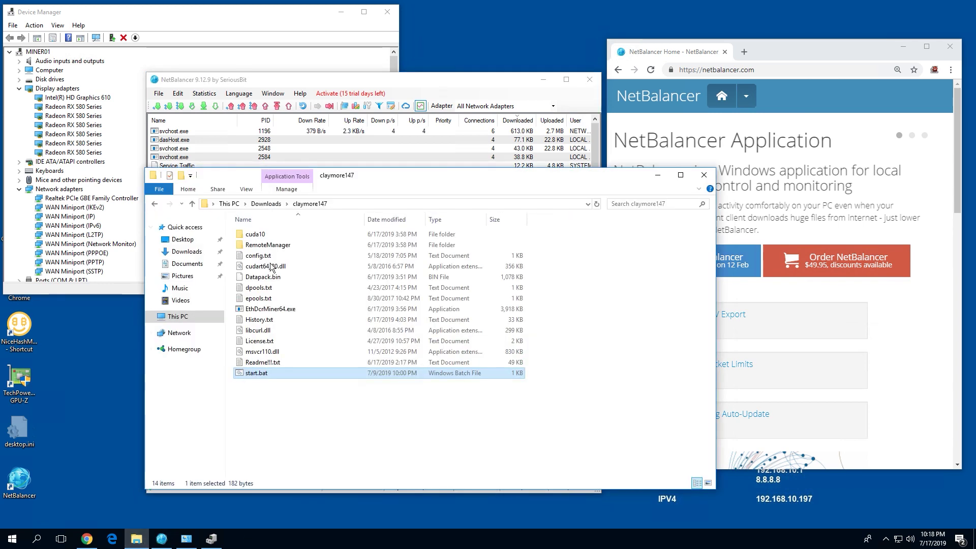
pyautogui.click(154, 205)
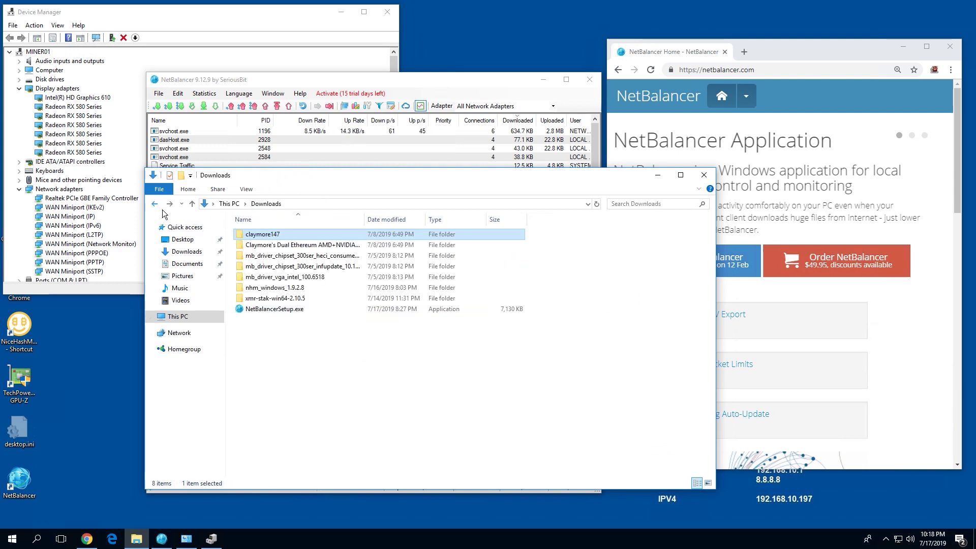
pyautogui.doubleClick(277, 289)
pyautogui.scroll(-15, 316, 371)
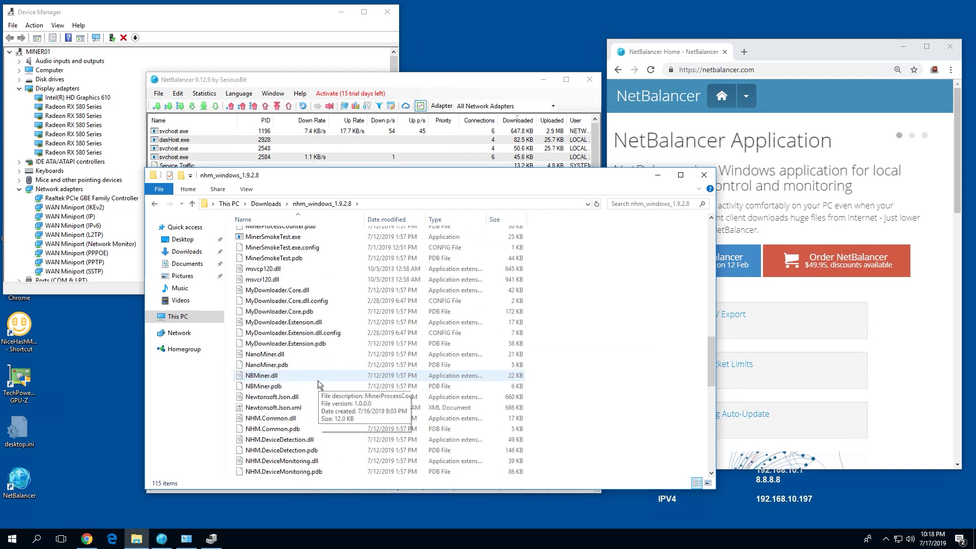
pyautogui.scroll(-10, 318, 380)
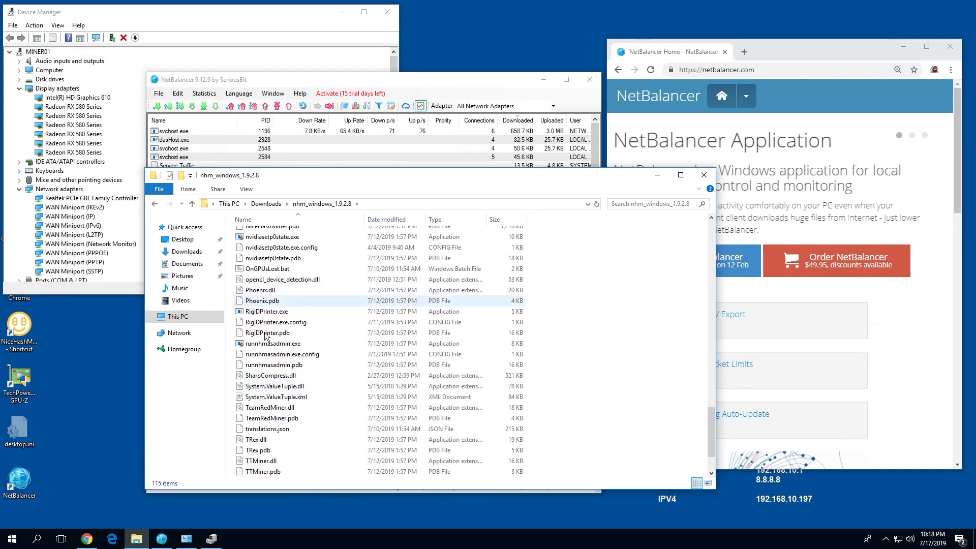
pyautogui.scroll(-2, 267, 331)
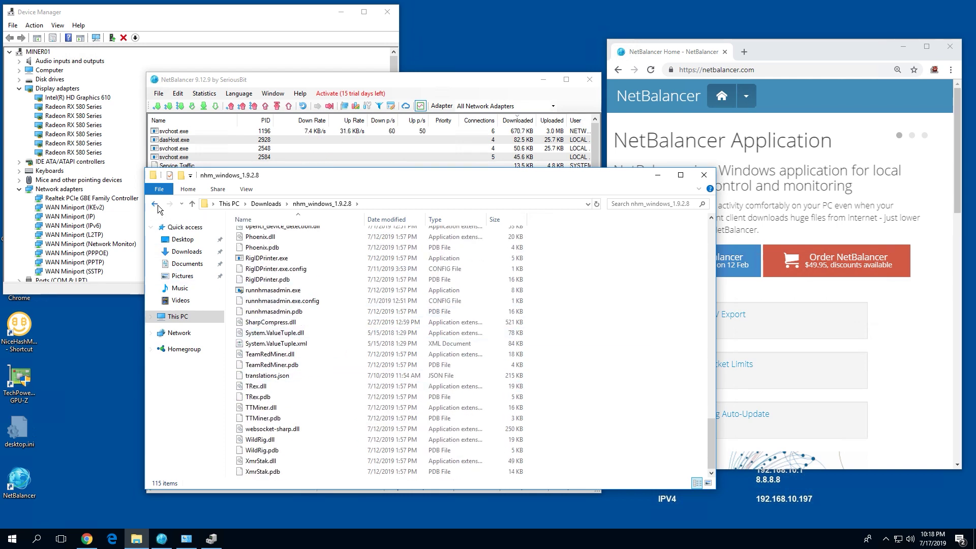
pyautogui.click(157, 205)
pyautogui.doubleClick(280, 235)
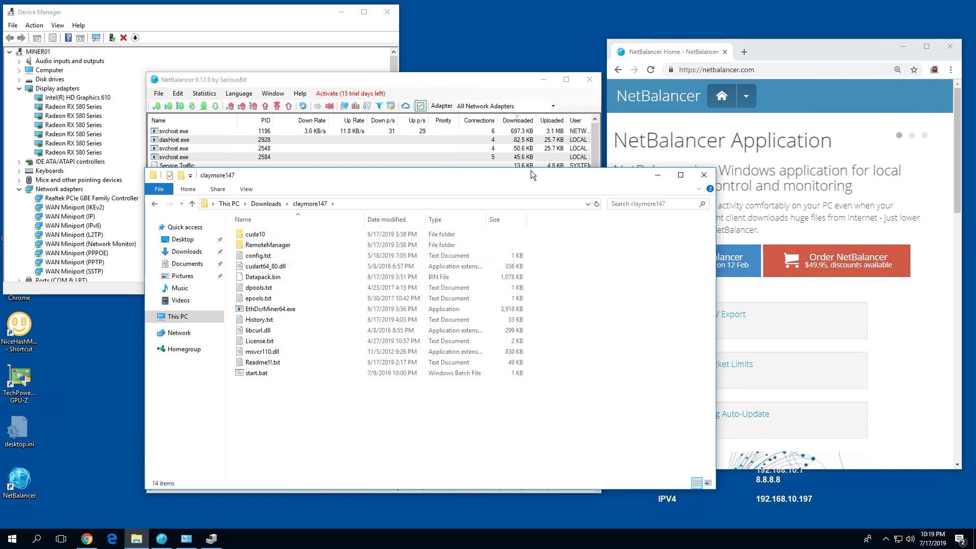
pyautogui.click(442, 82)
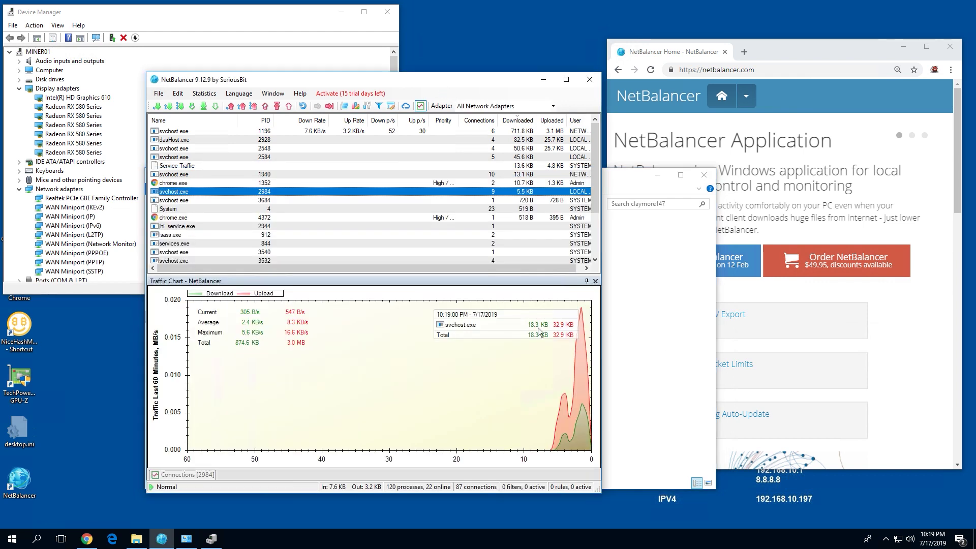
# Launch the Claymore miner via start.bat in claymore147 and move its console aside.
pyautogui.hotkey('alt', 'Tab')
pyautogui.doubleClick(256, 373)
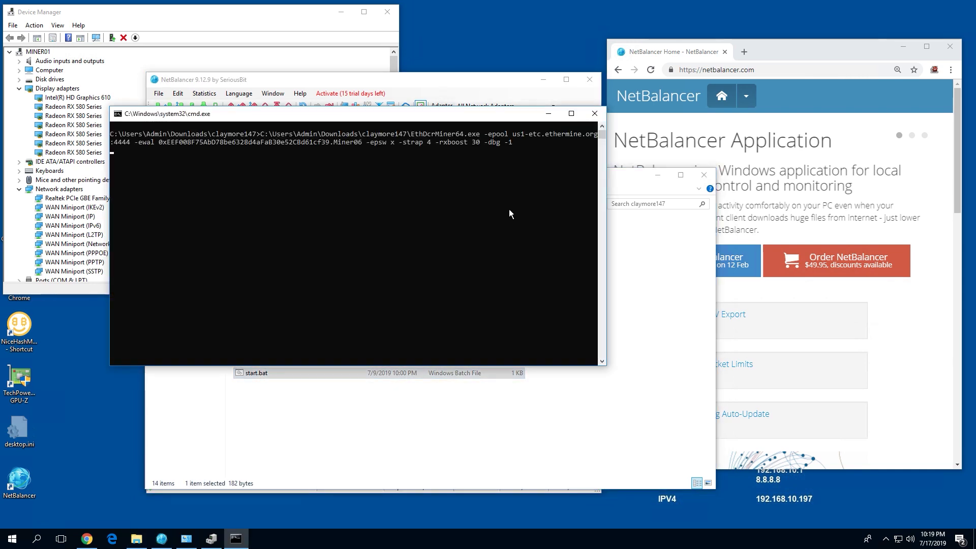
pyautogui.moveTo(475, 114); pyautogui.dragTo(402, 232)
pyautogui.click(658, 175)
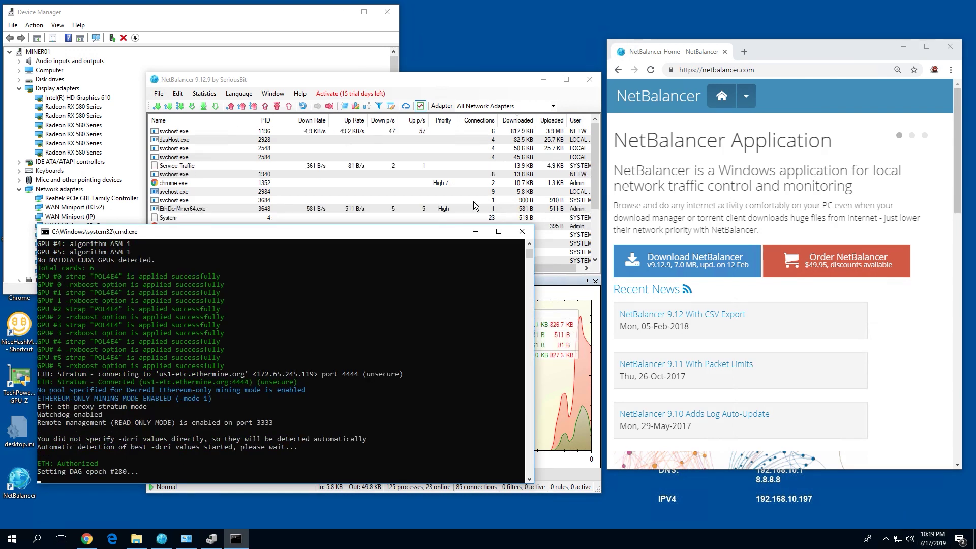
# Watch EthDcrMiner64.exe traffic in NetBalancer while keeping the miner console visible.
pyautogui.click(532, 192)
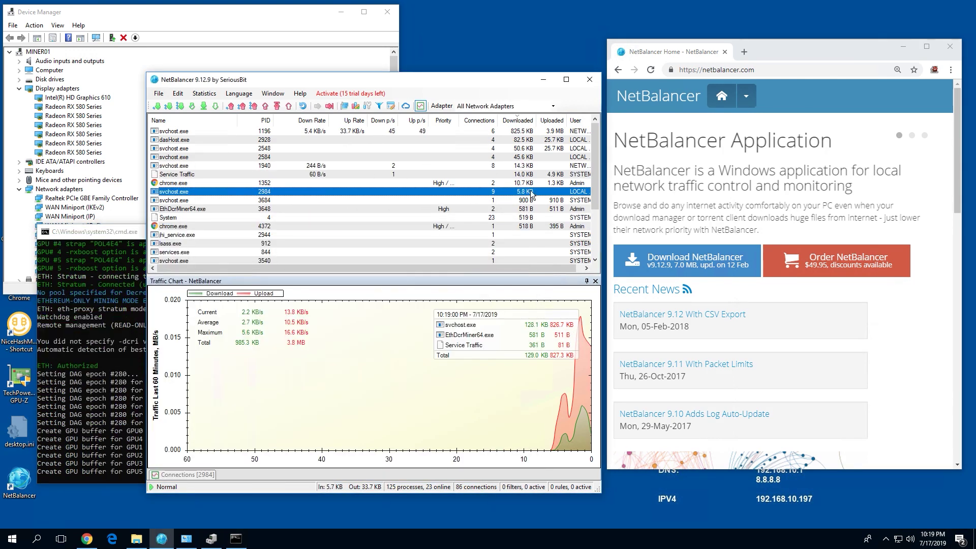
pyautogui.moveTo(145, 233); pyautogui.dragTo(148, 266)
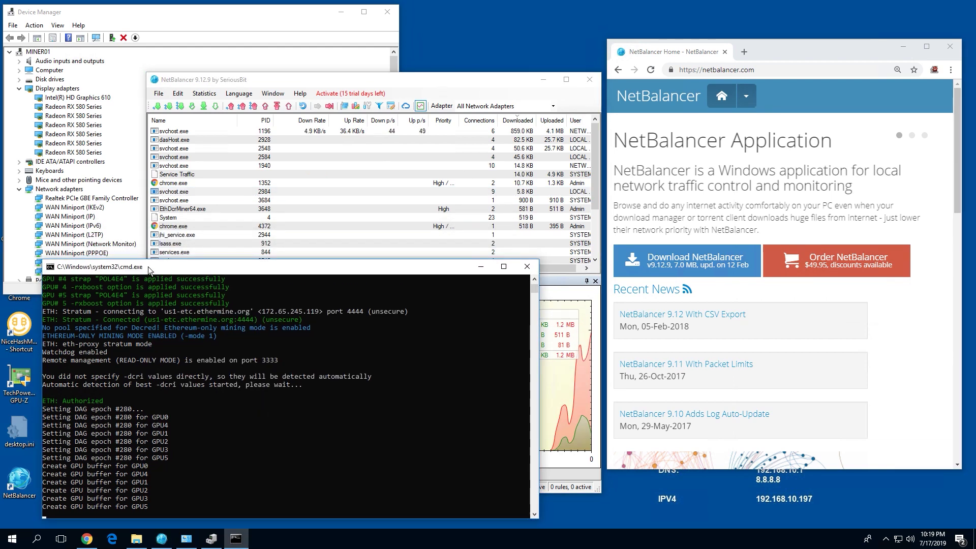
pyautogui.click(187, 210)
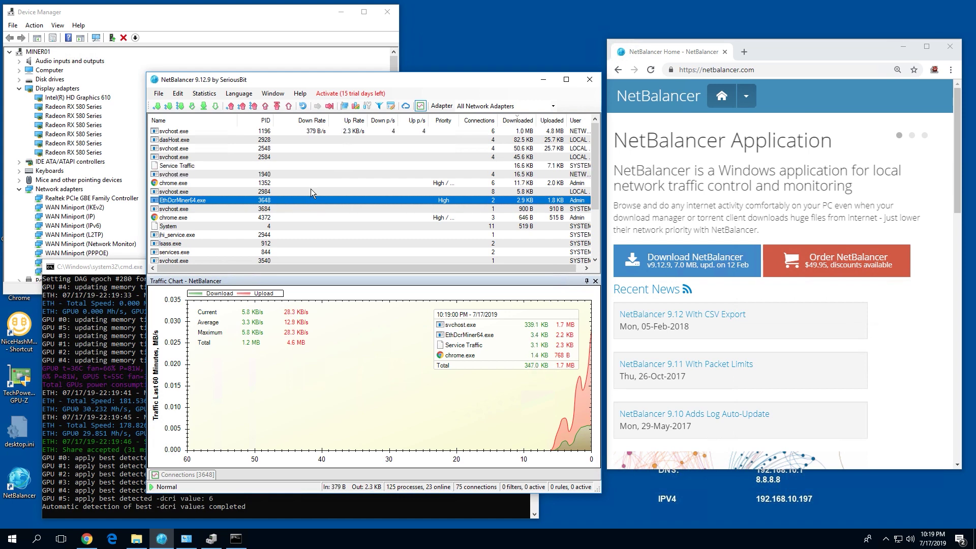
pyautogui.click(119, 269)
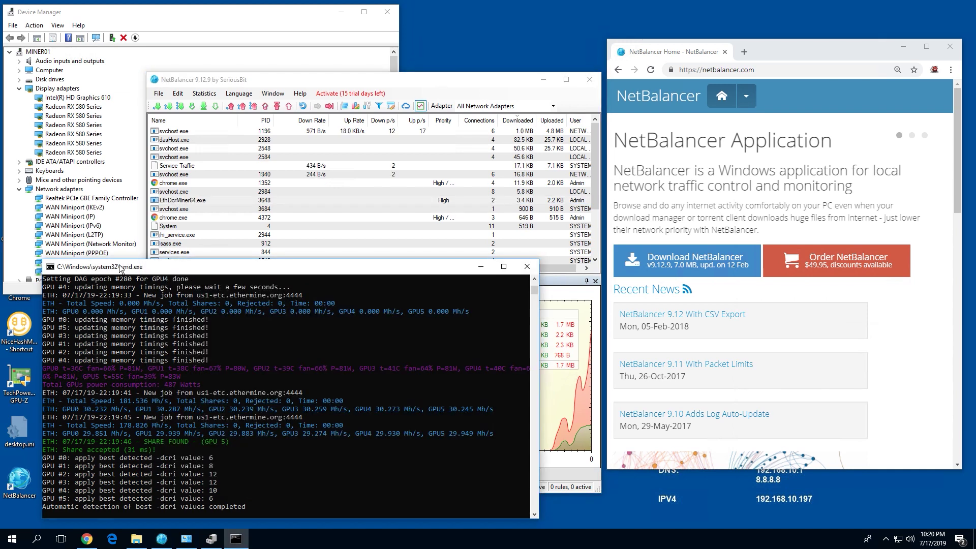
pyautogui.moveTo(170, 268); pyautogui.dragTo(157, 255)
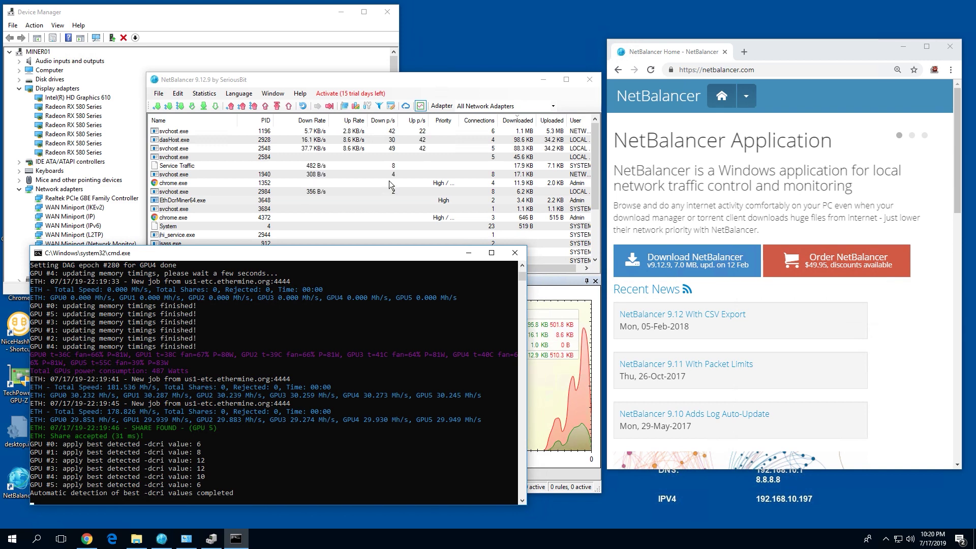
pyautogui.click(363, 81)
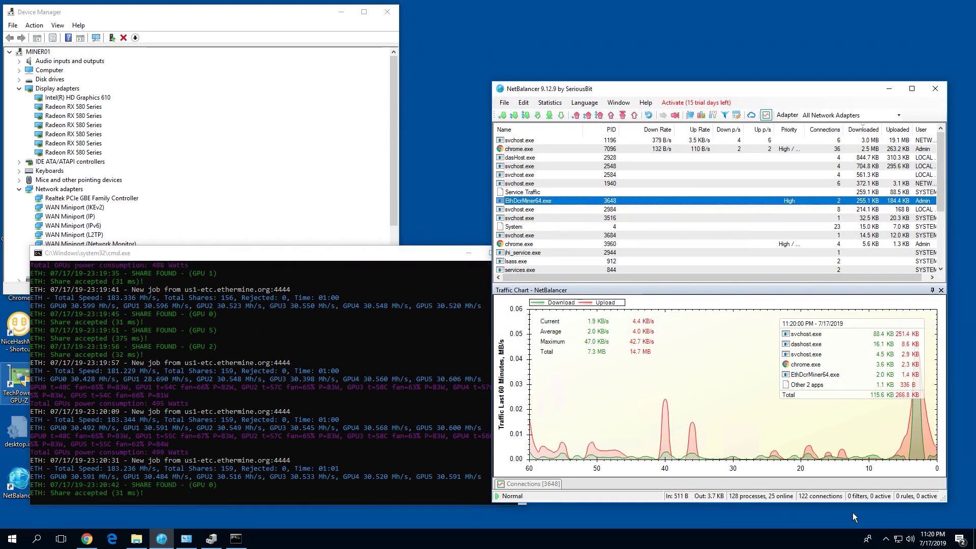
# Check the date, inspect EthDcrMiner64.exe traffic (257.4 KB downloaded), and bring up the Google calculator.
pyautogui.click(920, 540)
pyautogui.click(771, 514)
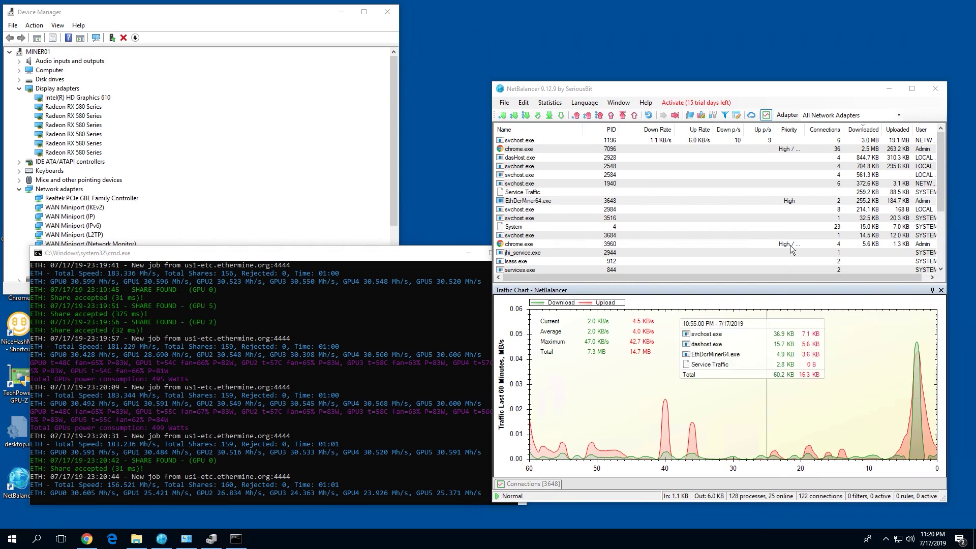
pyautogui.click(551, 201)
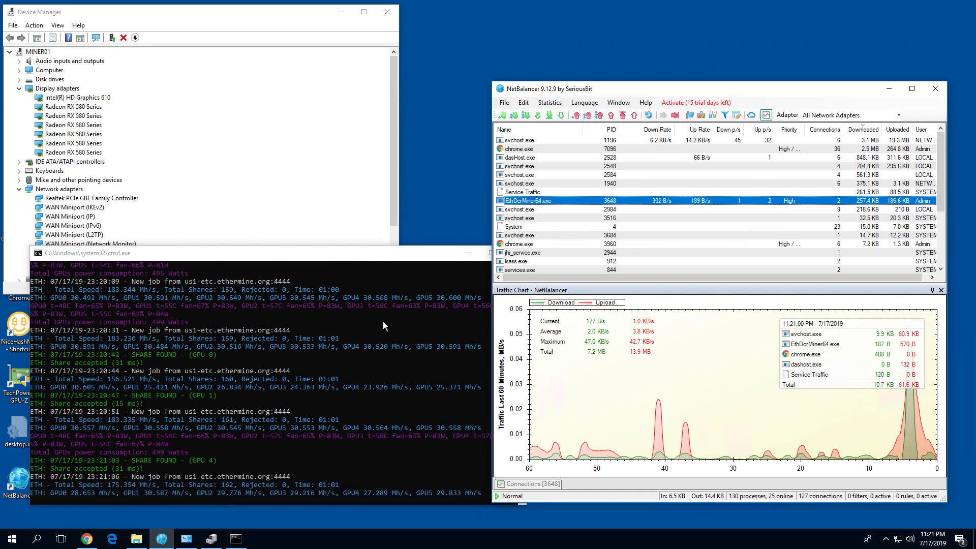
pyautogui.click(87, 539)
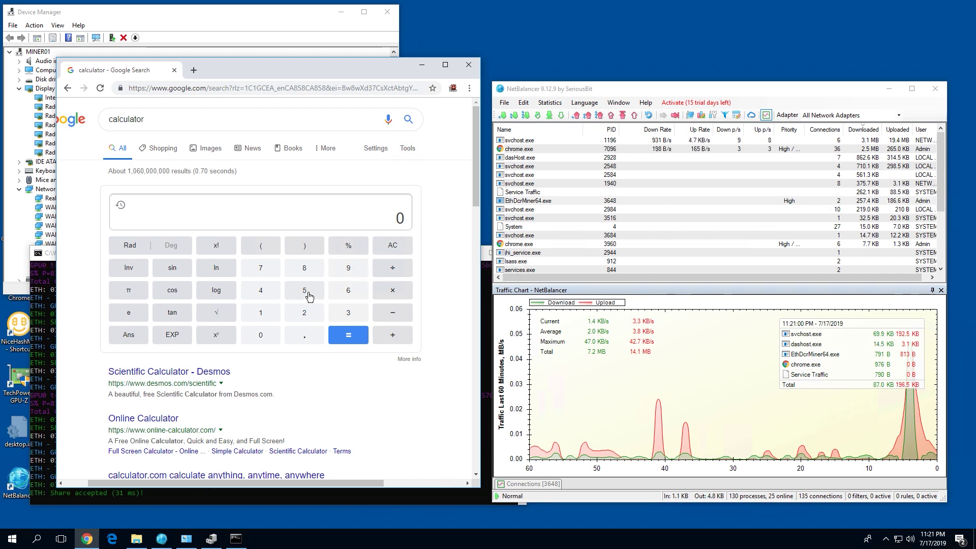
# Compute 257 × 24 = 6168 in the Google calculator.
pyautogui.click(304, 313)
pyautogui.click(305, 291)
pyautogui.click(271, 273)
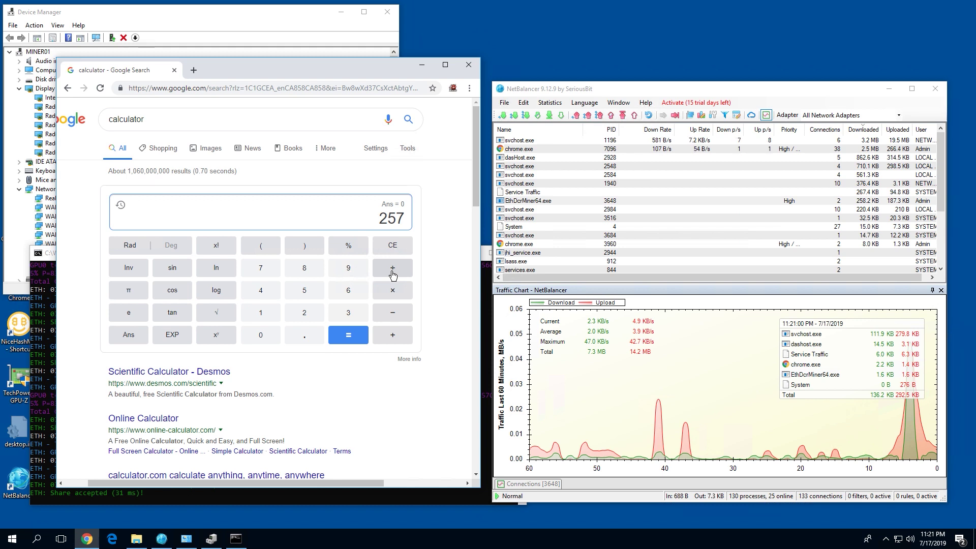
pyautogui.click(392, 290)
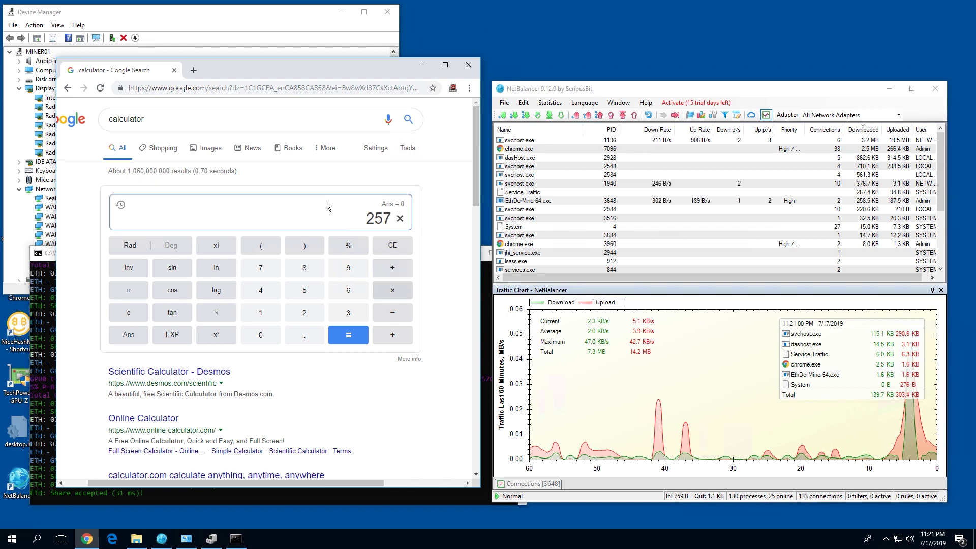
pyautogui.click(300, 312)
pyautogui.click(265, 290)
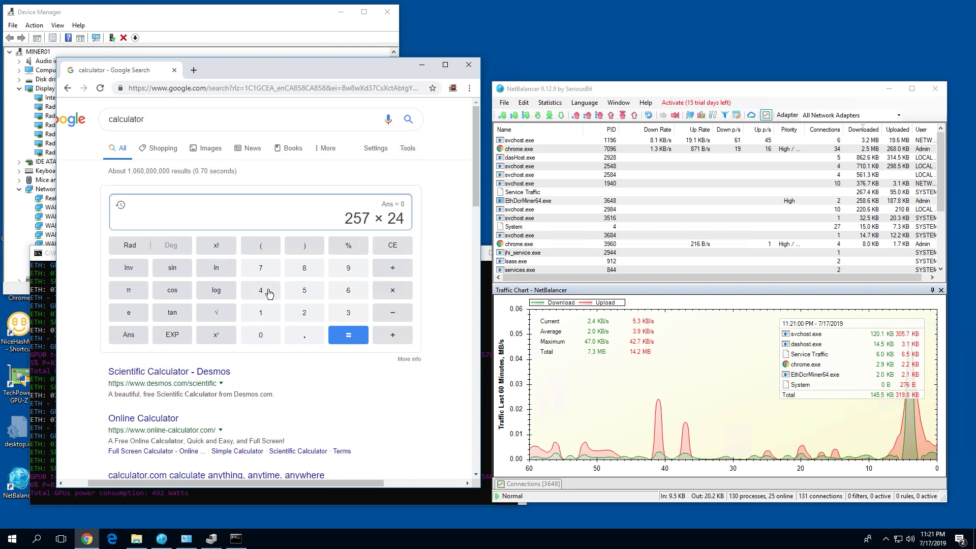
pyautogui.click(372, 340)
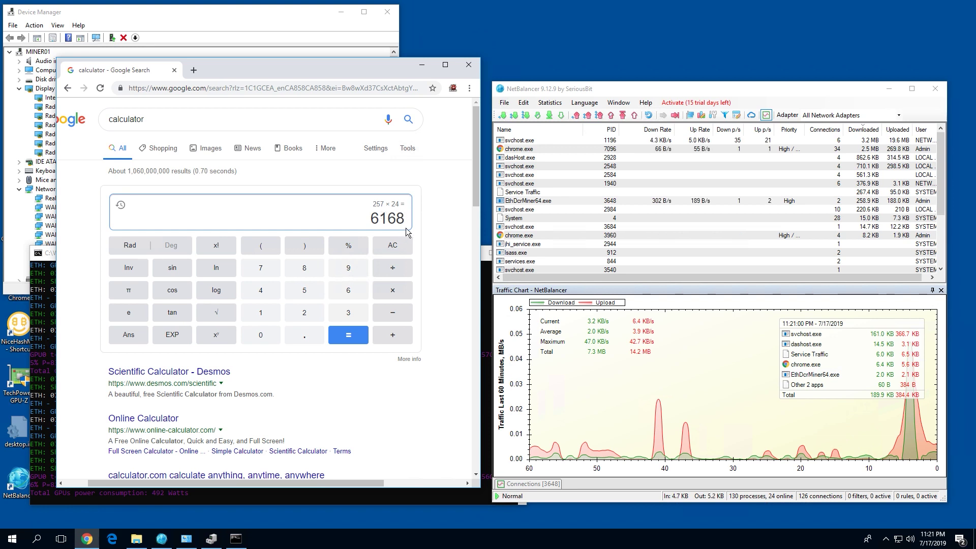
pyautogui.moveTo(404, 226); pyautogui.dragTo(362, 225)
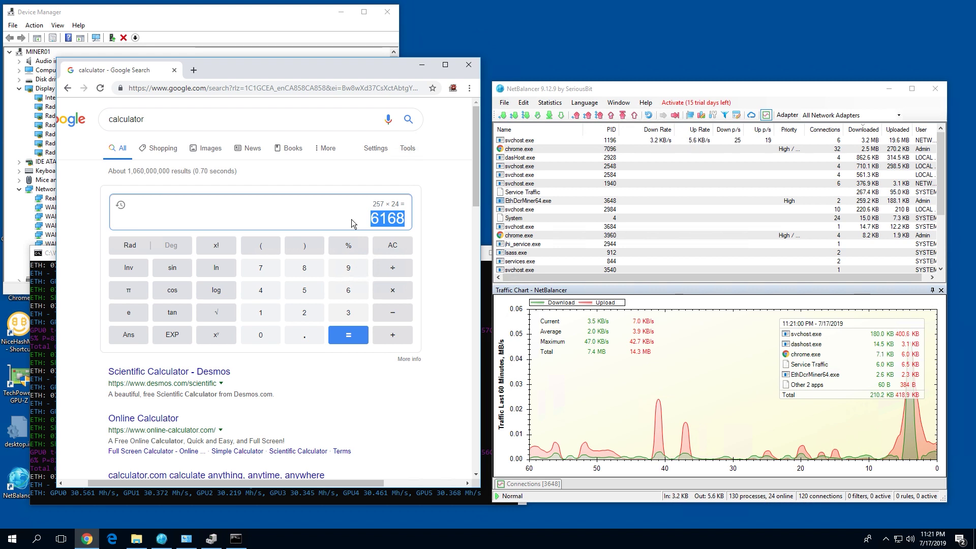
pyautogui.click(324, 178)
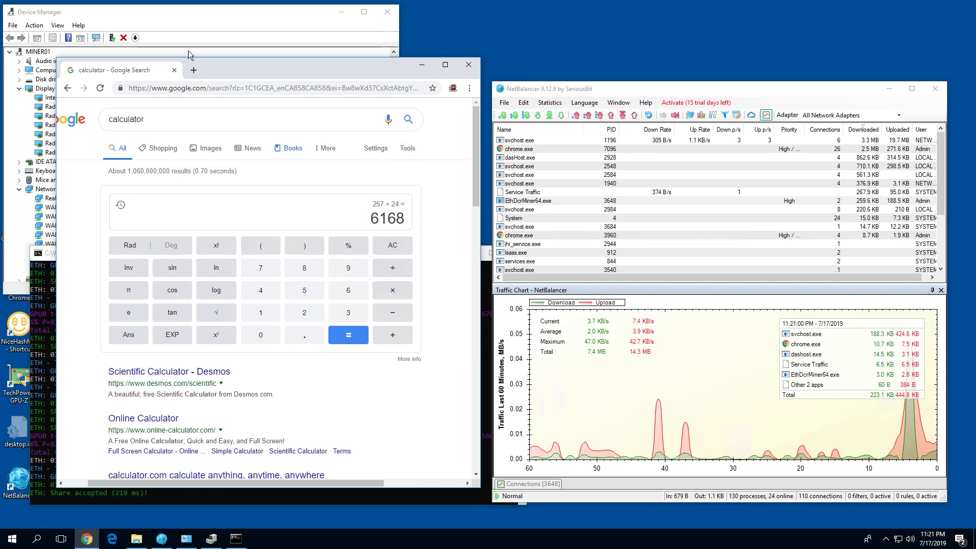
pyautogui.moveTo(201, 65); pyautogui.dragTo(258, 63)
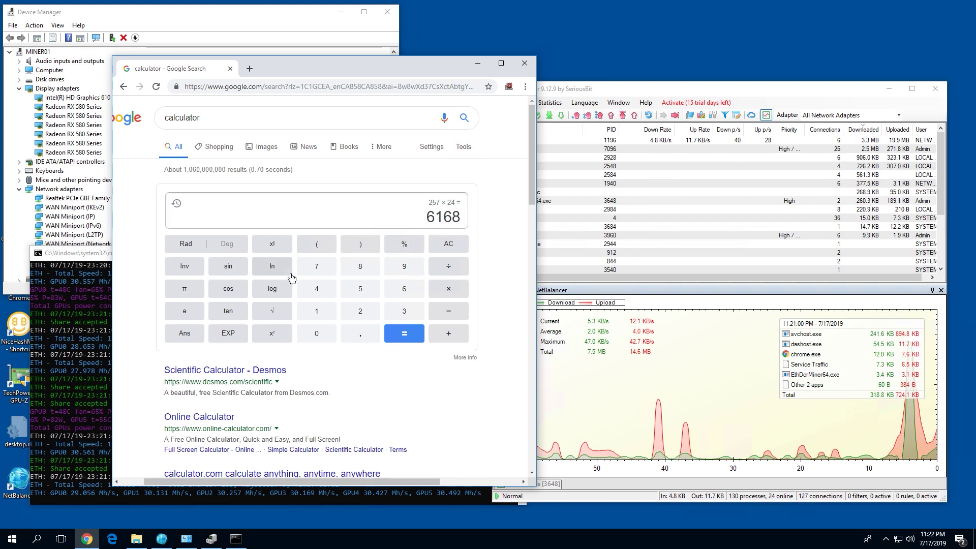
# Compute 187 × 24 = 4488 in the Google calculator.
pyautogui.click(328, 317)
pyautogui.click(359, 264)
pyautogui.click(325, 266)
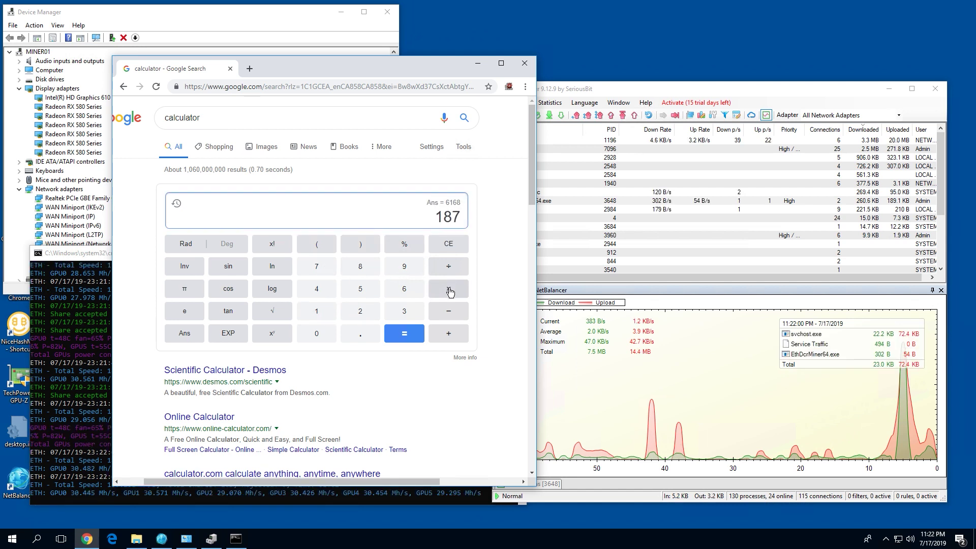
pyautogui.click(450, 291)
pyautogui.click(358, 313)
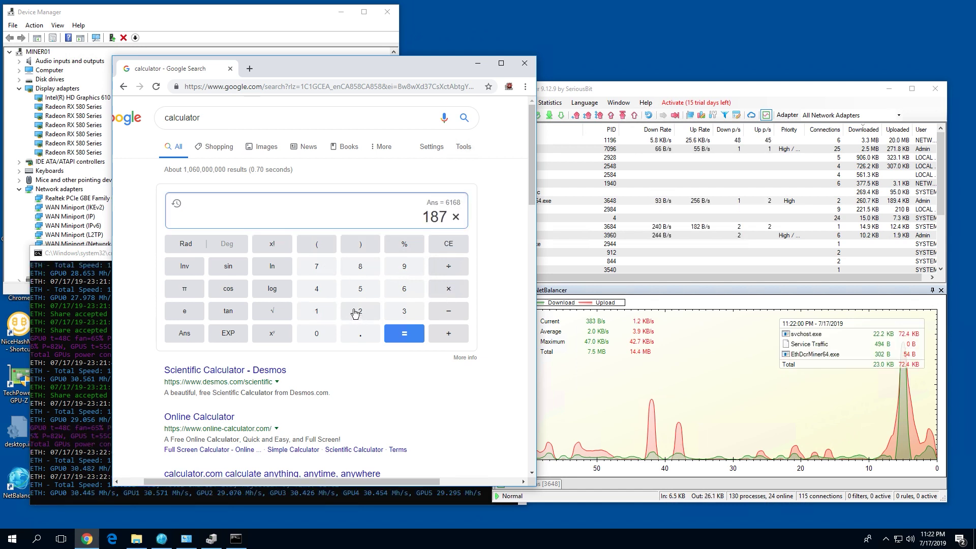
pyautogui.click(323, 292)
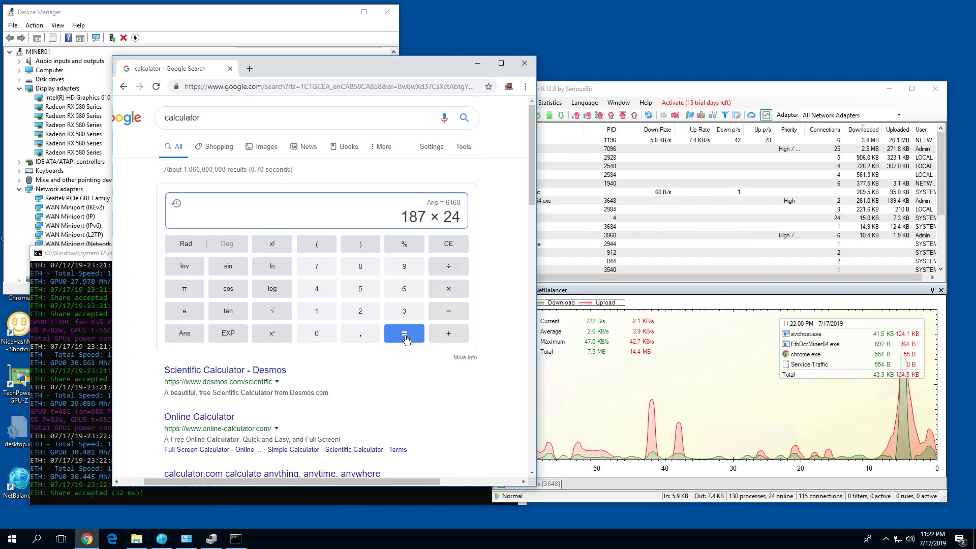
pyautogui.click(406, 338)
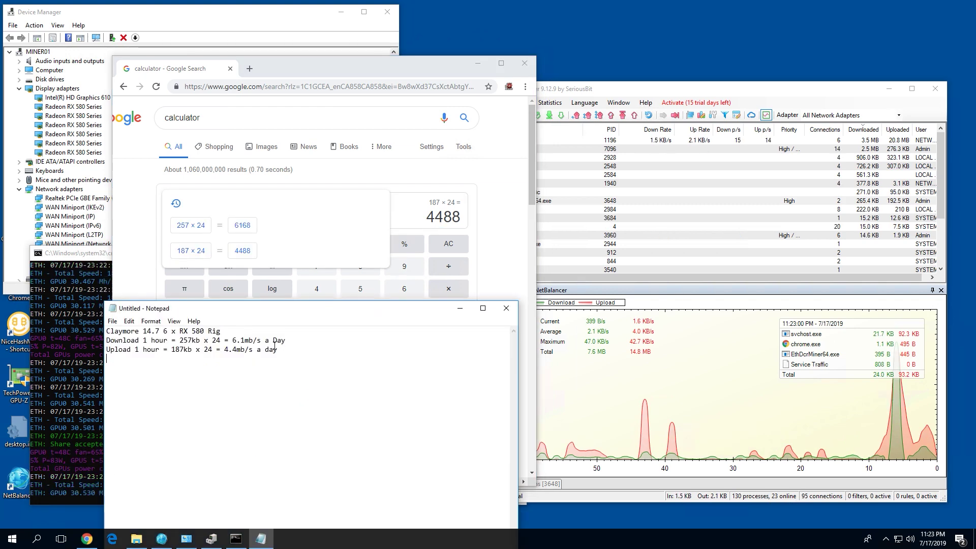
# Rejoin the split upload line in Notepad and correct the 'Day' text.
pyautogui.press('Return')
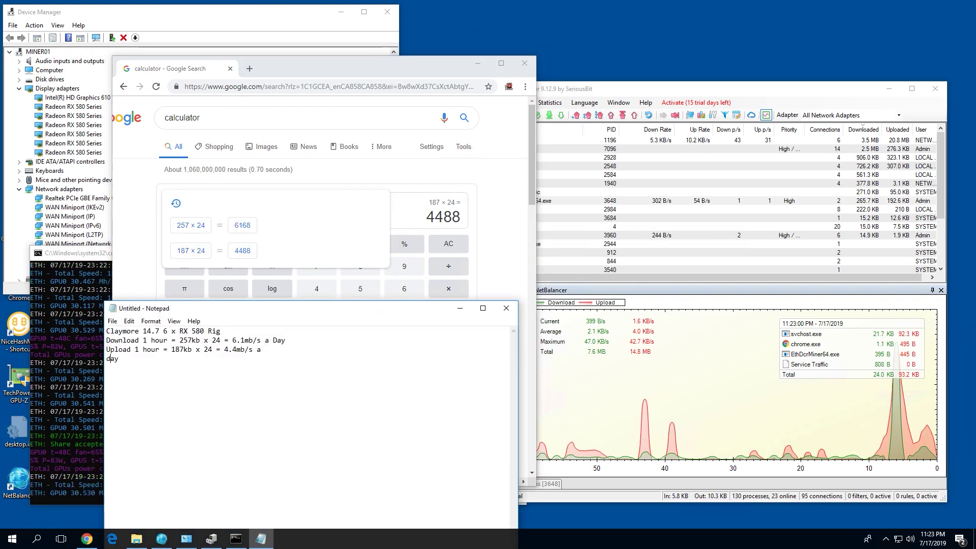
pyautogui.press('BackSpace')
pyautogui.write('DD')
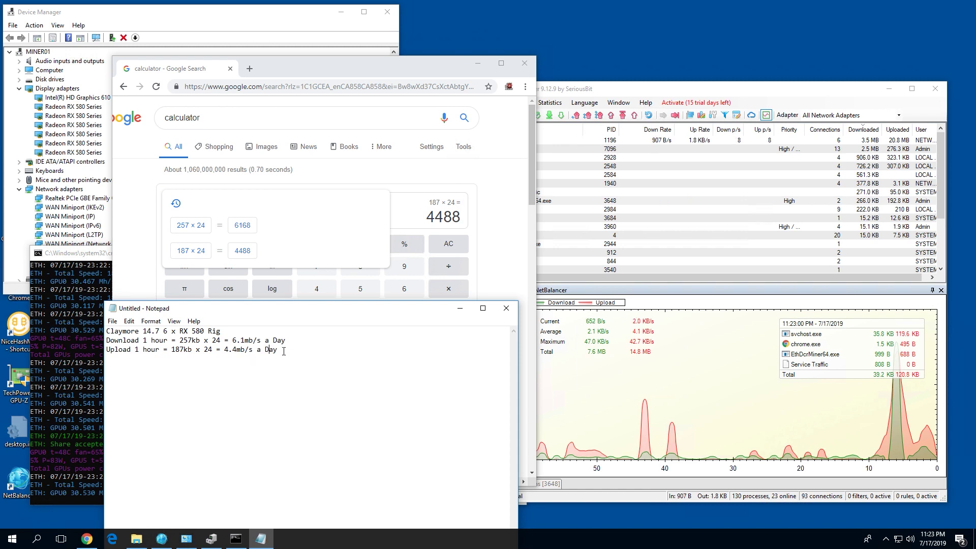
pyautogui.click(302, 345)
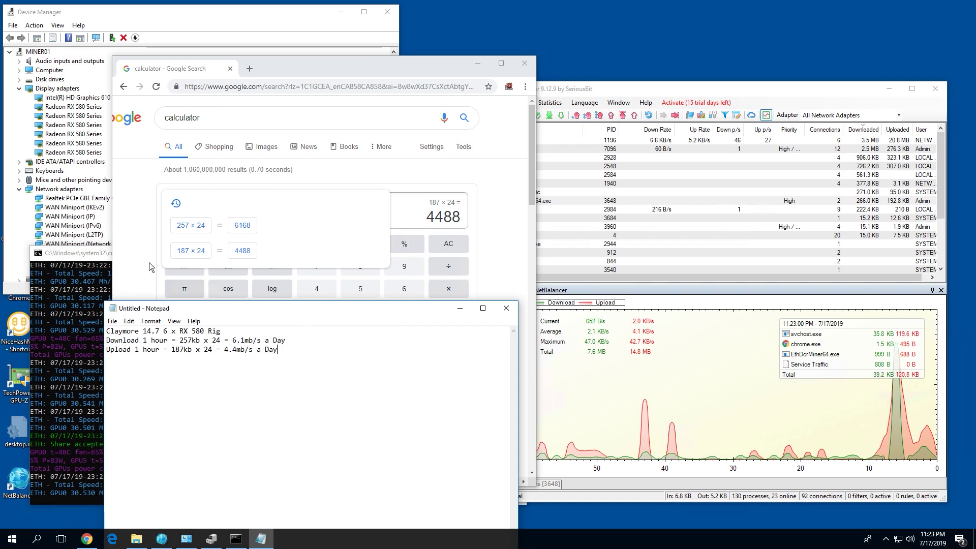
# Minimise Notepad and Chrome, bringing the Claymore miner console to the front.
pyautogui.click(460, 308)
pyautogui.click(478, 63)
pyautogui.click(413, 252)
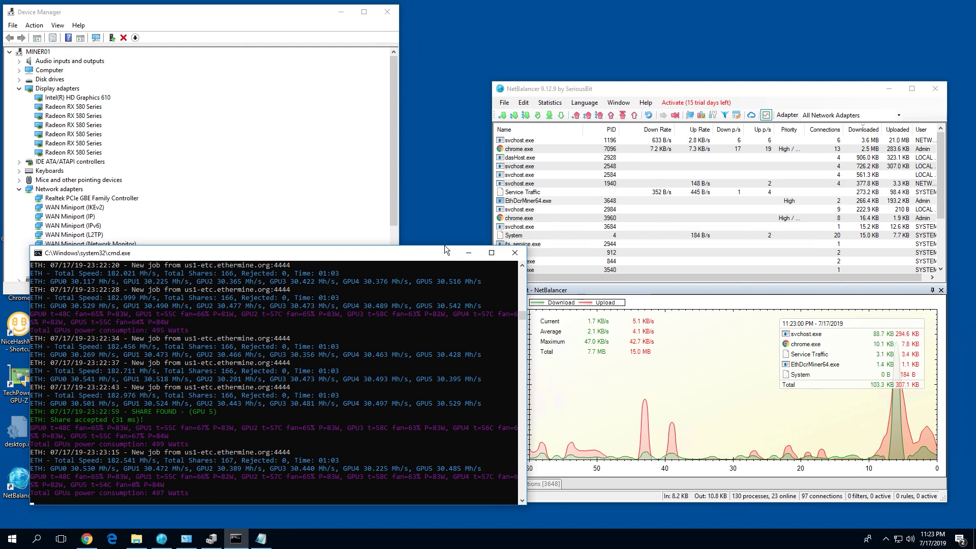
# Close the Claymore console, reposition NetBalancer, view chrome.exe connections, and restore File Explorer.
pyautogui.click(515, 258)
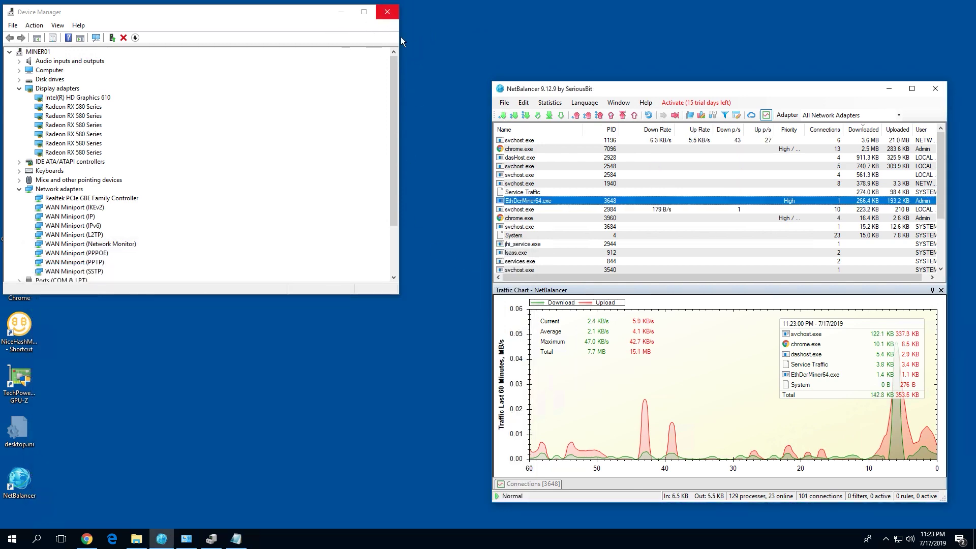
pyautogui.moveTo(571, 91); pyautogui.dragTo(553, 77)
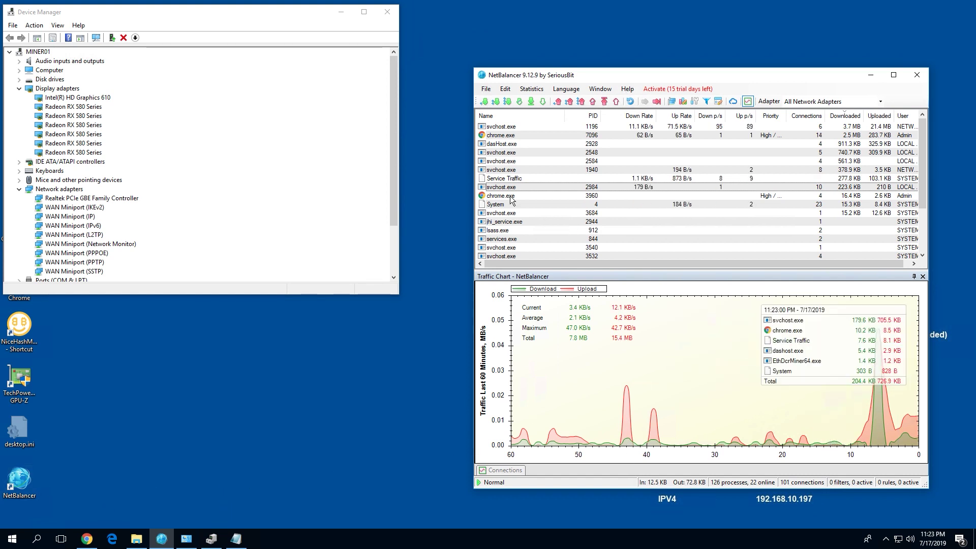
pyautogui.click(501, 196)
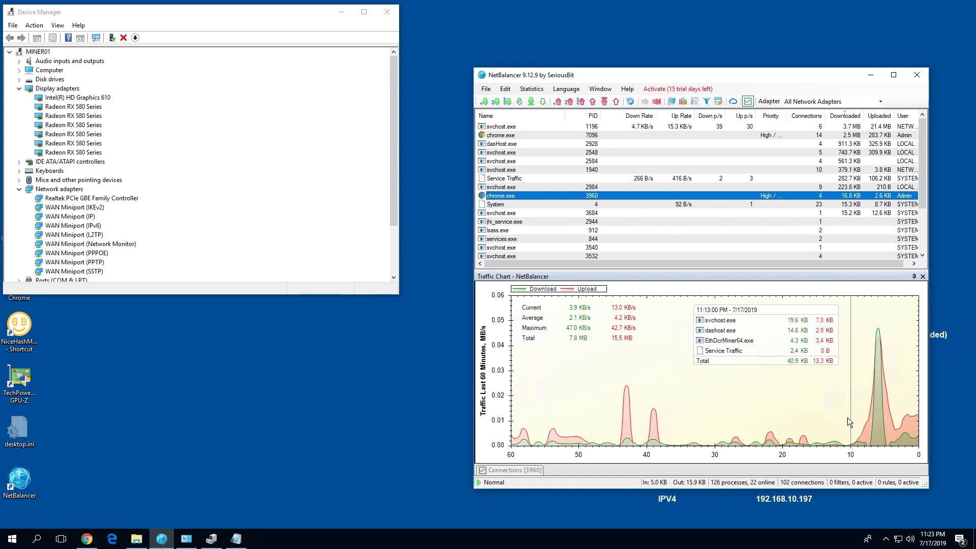
pyautogui.click(136, 539)
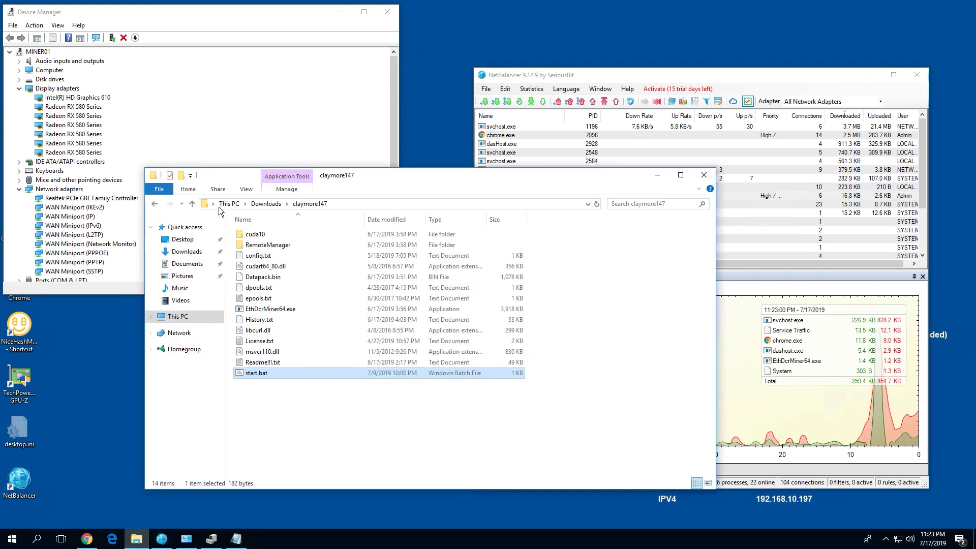
# Run NiceHashMiner.exe from Downloads\nhm_windows_1.9.2.8 and Start All devices.
pyautogui.click(272, 204)
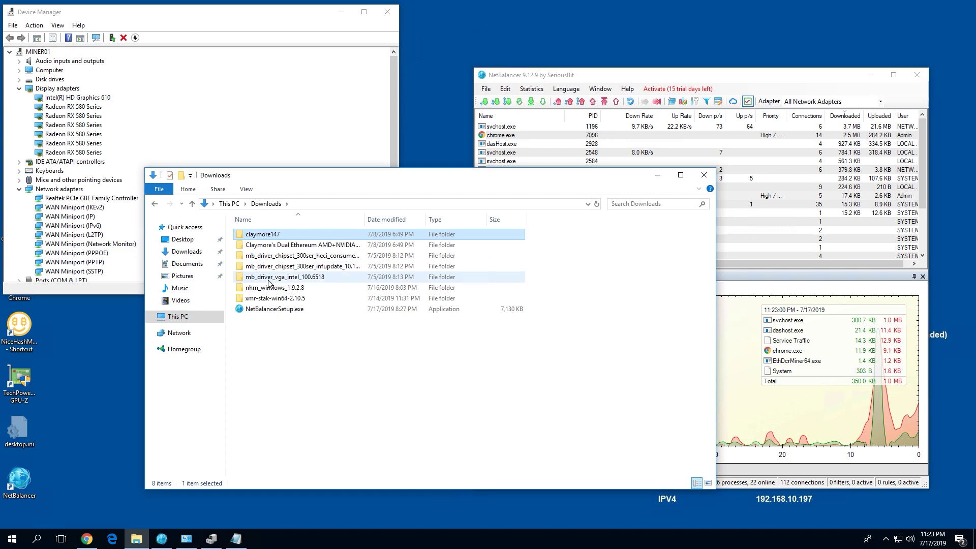
pyautogui.doubleClick(274, 288)
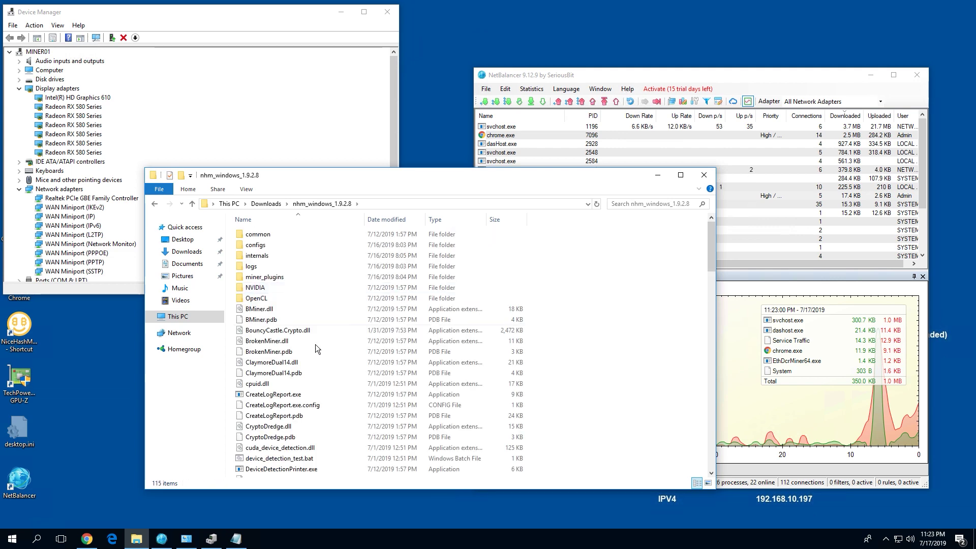
pyautogui.scroll(-3, 315, 356)
pyautogui.scroll(-18, 297, 402)
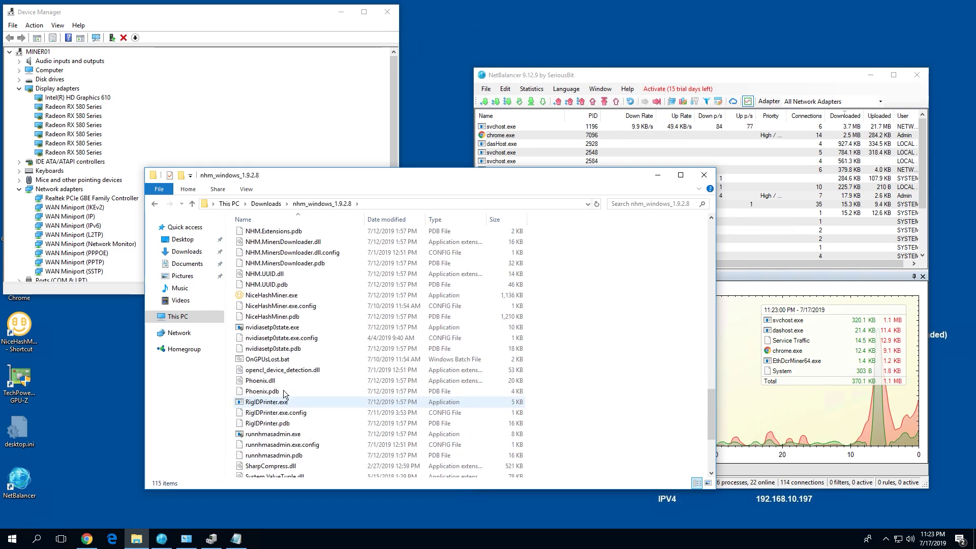
pyautogui.doubleClick(275, 295)
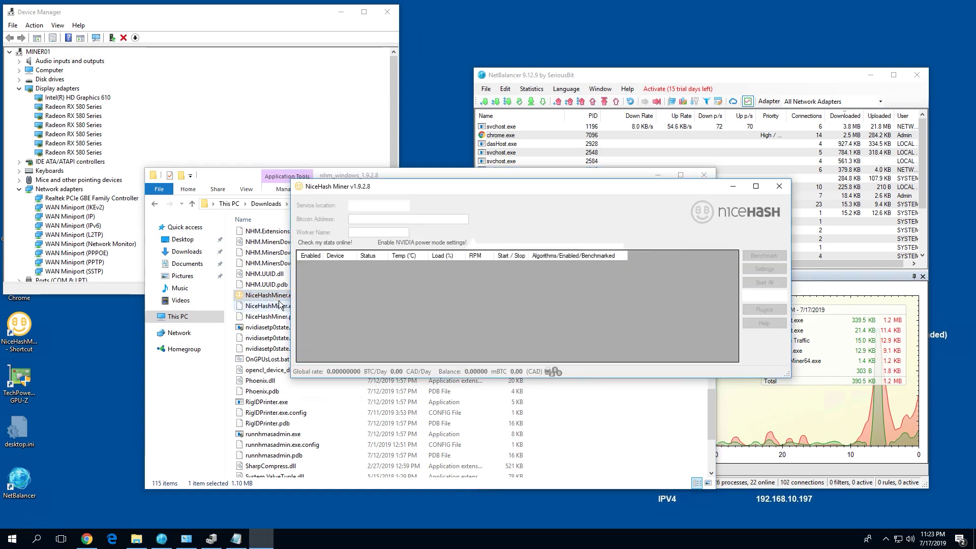
pyautogui.click(658, 294)
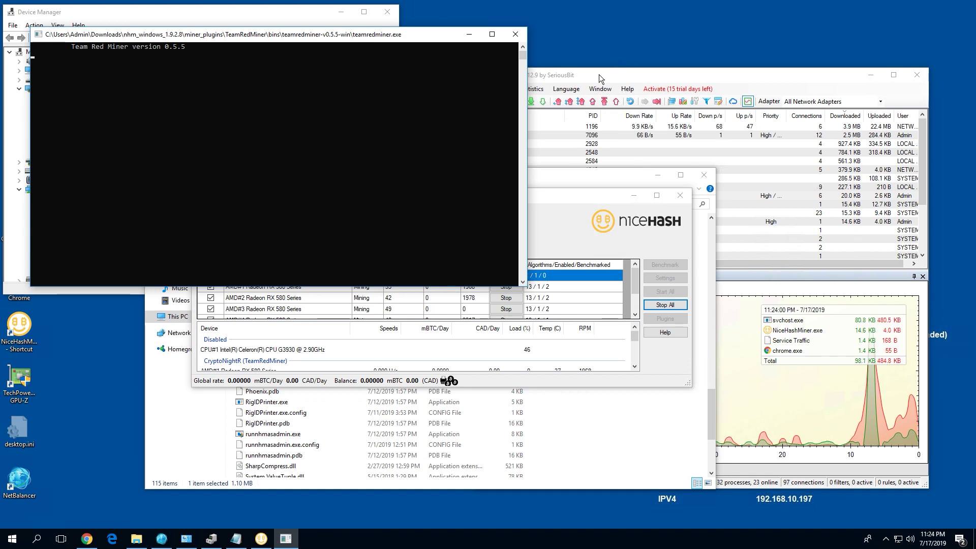
# Move NetBalancer up and compare NiceHashMiner.exe and teamredminer.exe traffic during auto-tuning.
pyautogui.click(585, 75)
pyautogui.moveTo(582, 75); pyautogui.dragTo(599, 69)
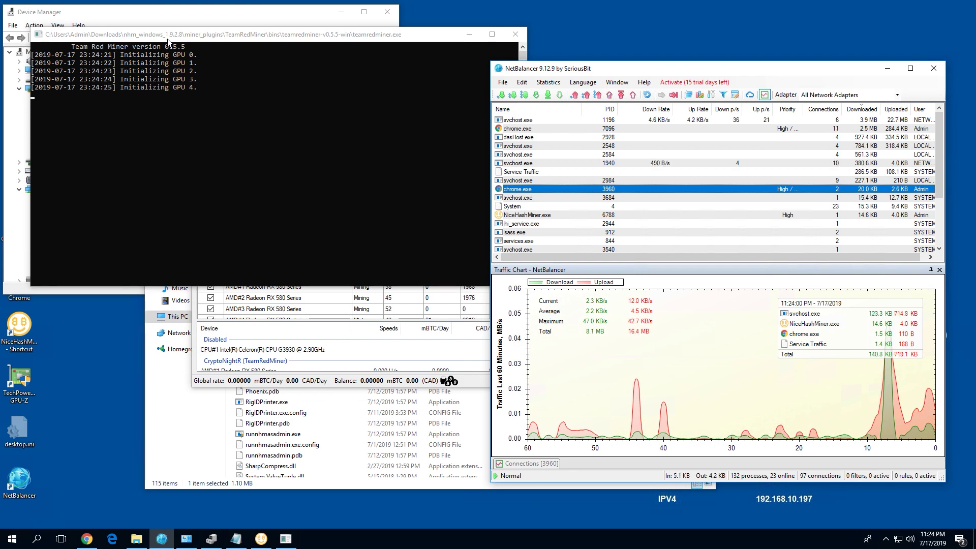
pyautogui.click(546, 215)
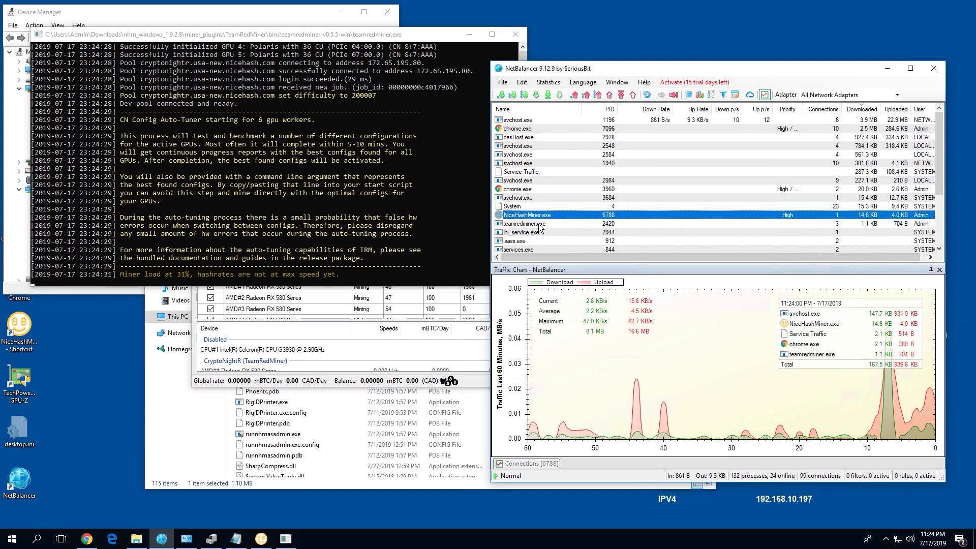
pyautogui.click(538, 225)
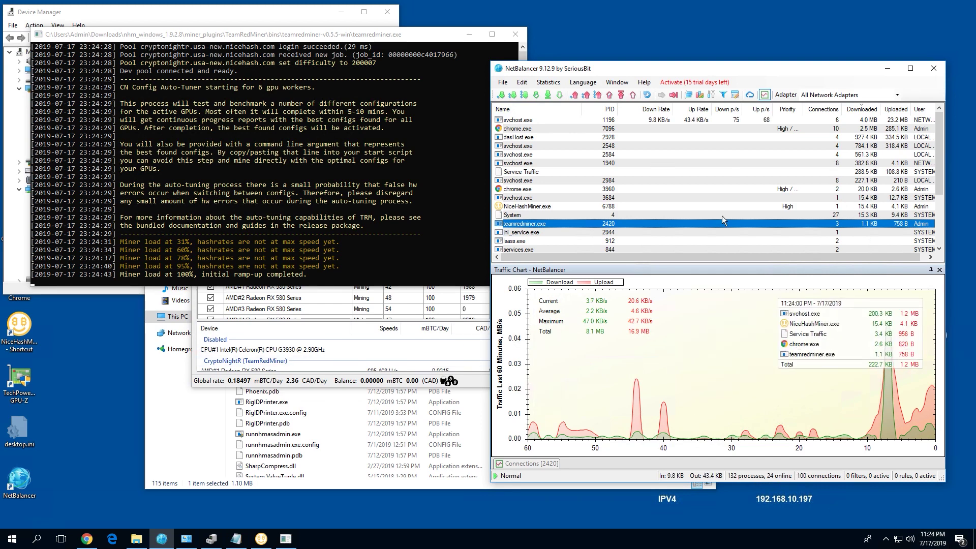
pyautogui.click(534, 209)
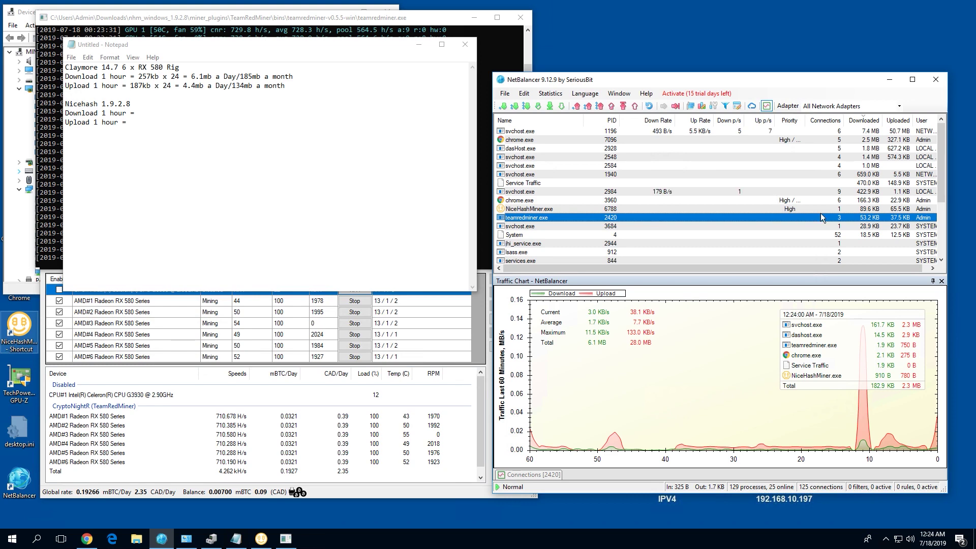
# Enter NiceHash's hourly download as 89.6kb on the Download line.
pyautogui.click(540, 209)
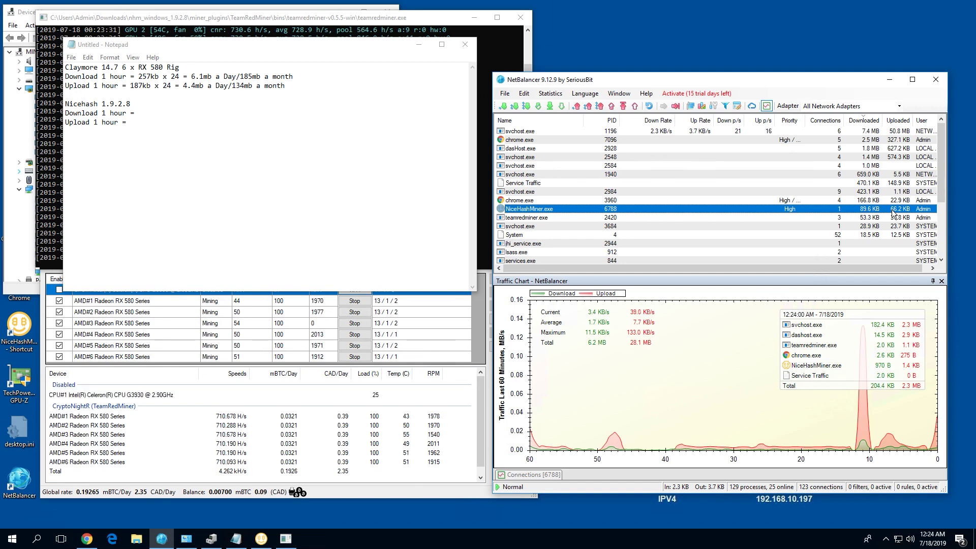
pyautogui.click(147, 114)
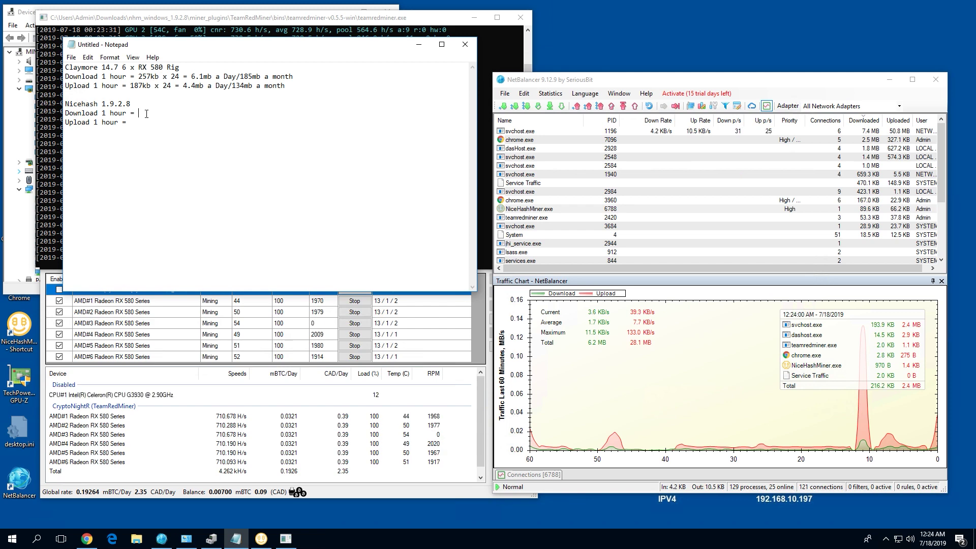
pyautogui.write('89')
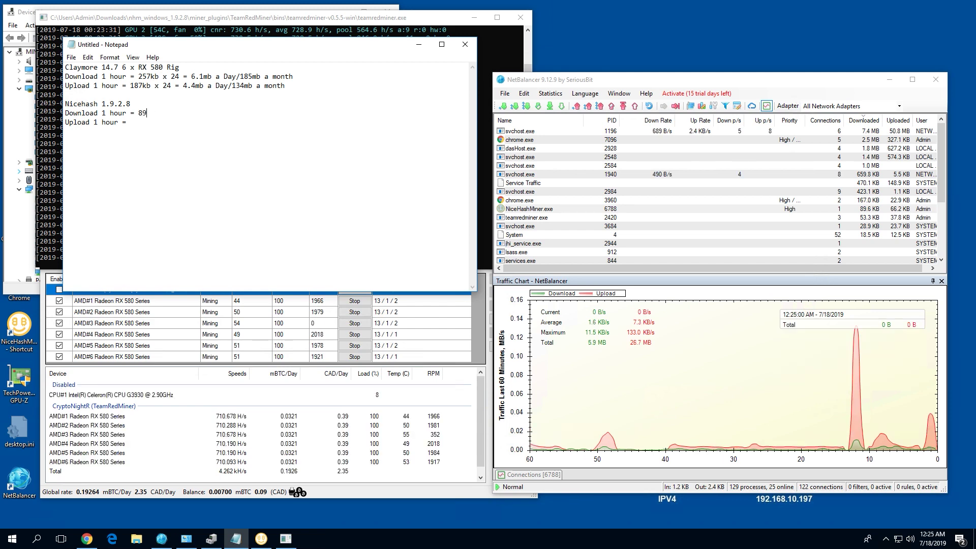
pyautogui.write('.6')
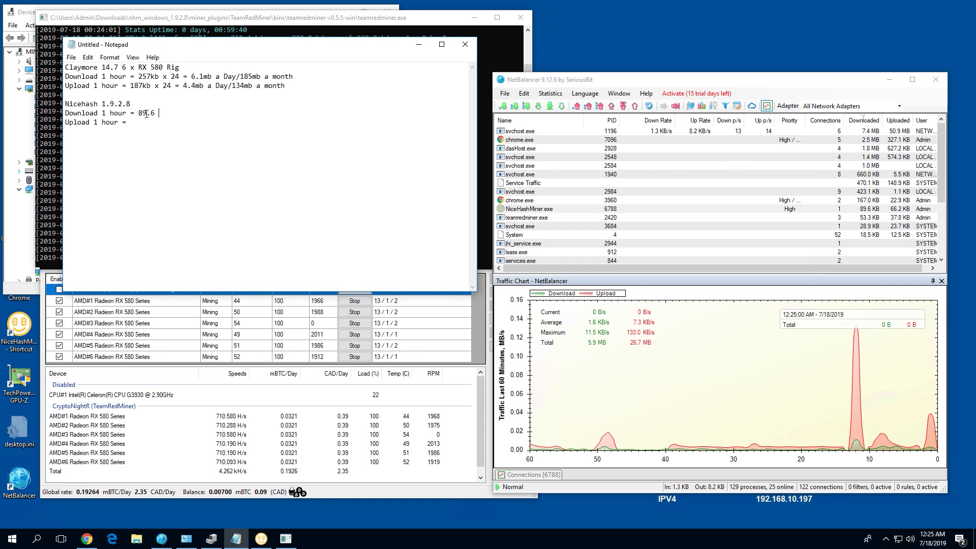
pyautogui.press('BackSpace')
pyautogui.write('kb')
pyautogui.press('Down')
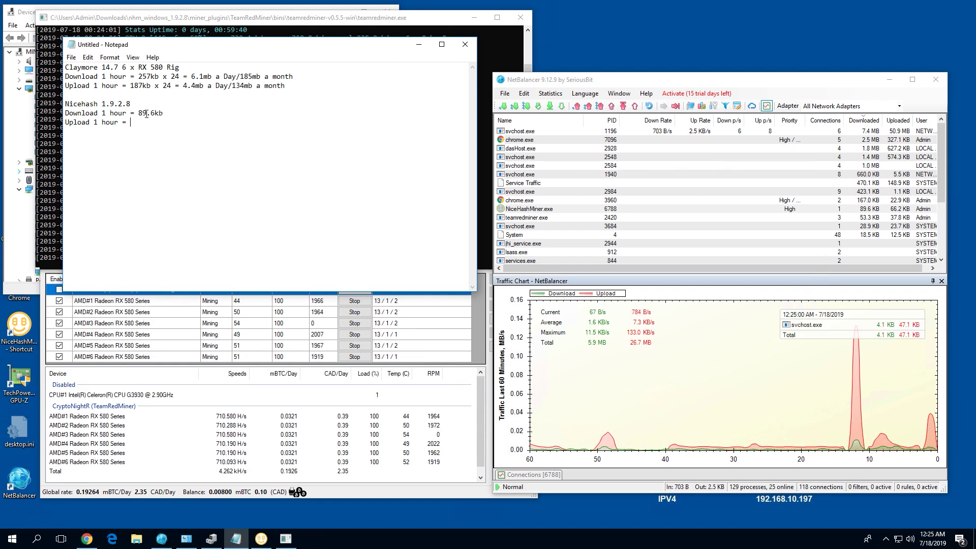
# Enter the 66.2kb hourly upload and start a 'Teamredminer.ex 1 hour =' line.
pyautogui.click(897, 210)
pyautogui.click(141, 125)
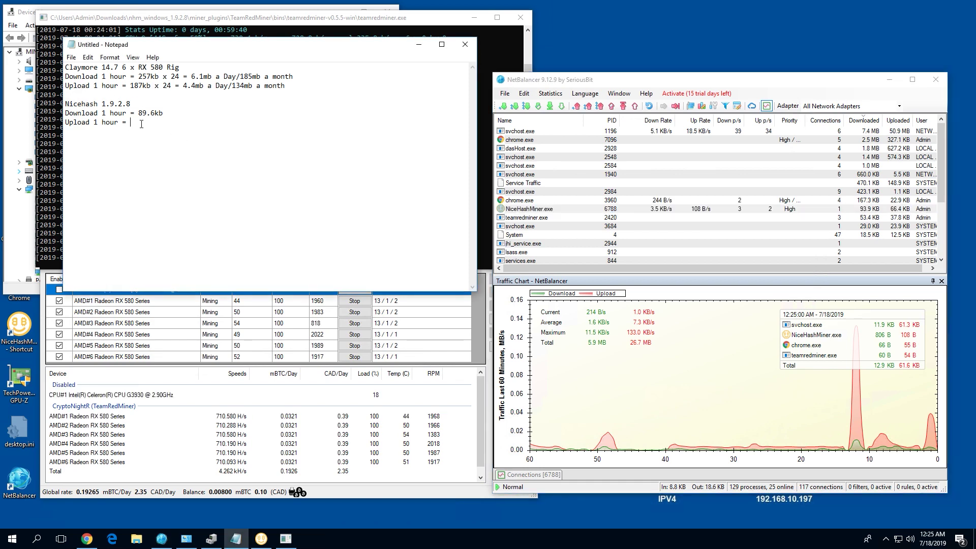
pyautogui.write('66.')
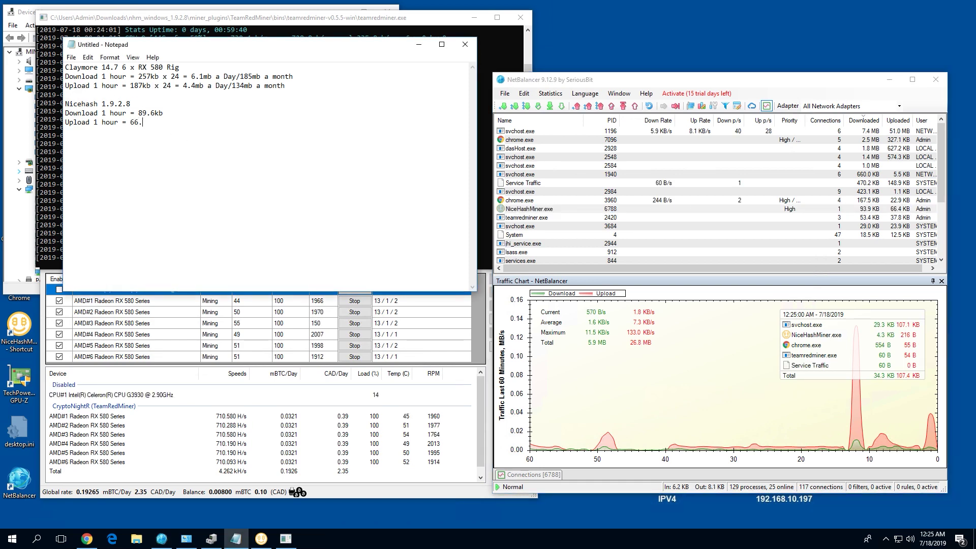
pyautogui.write('2kb')
pyautogui.press('Return')
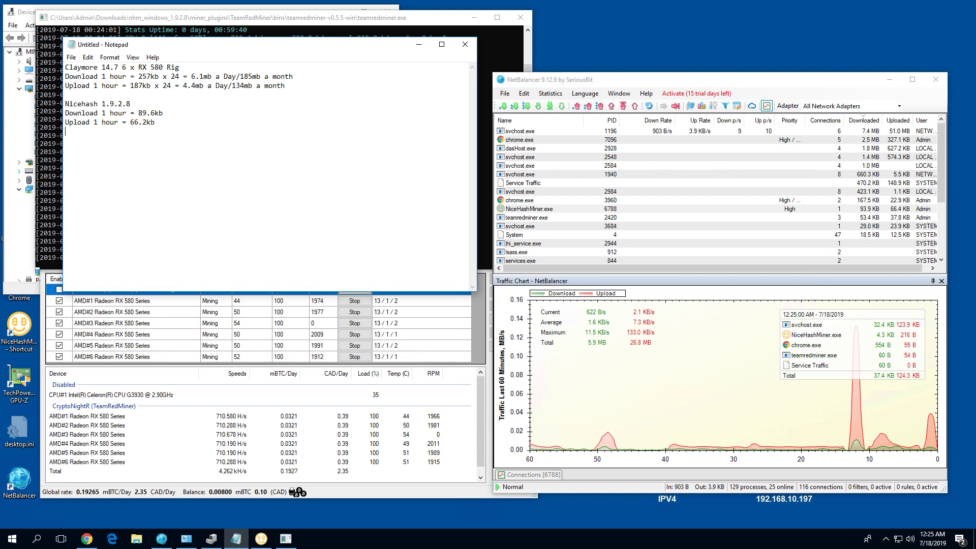
pyautogui.press('Return')
pyautogui.write('Teamredminer.ex ')
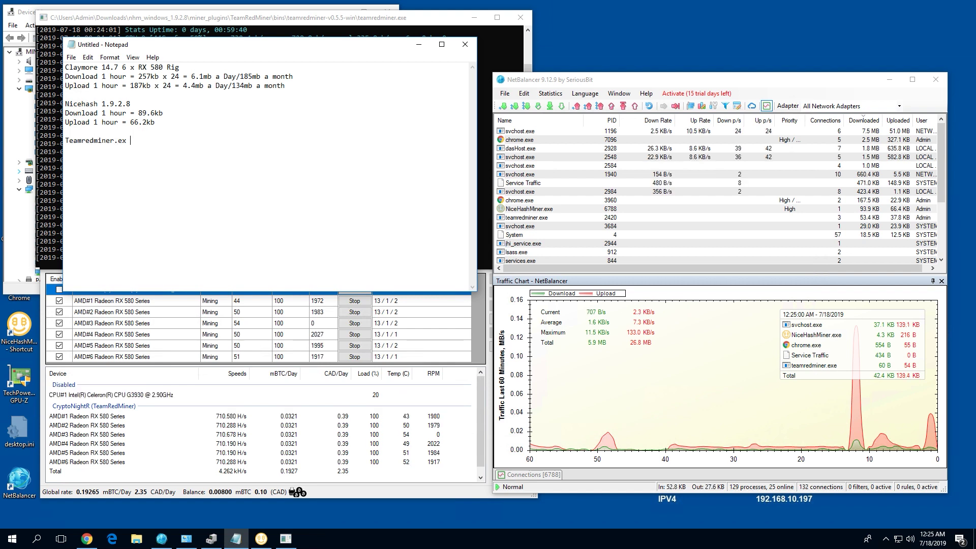
pyautogui.write('1 hour =')
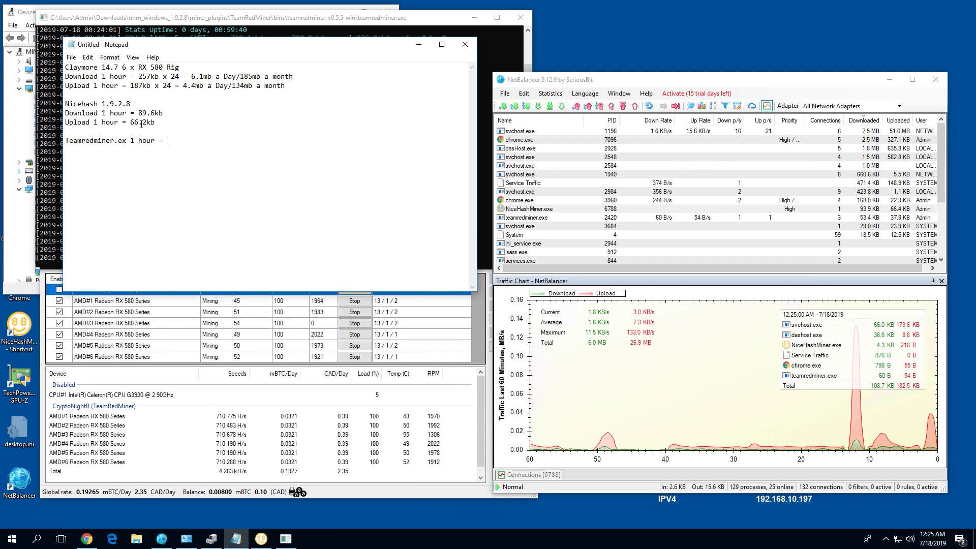
# Enter teamredminer's 53.4kb download and lay out its Download and Upload 1 hour lines.
pyautogui.click(874, 222)
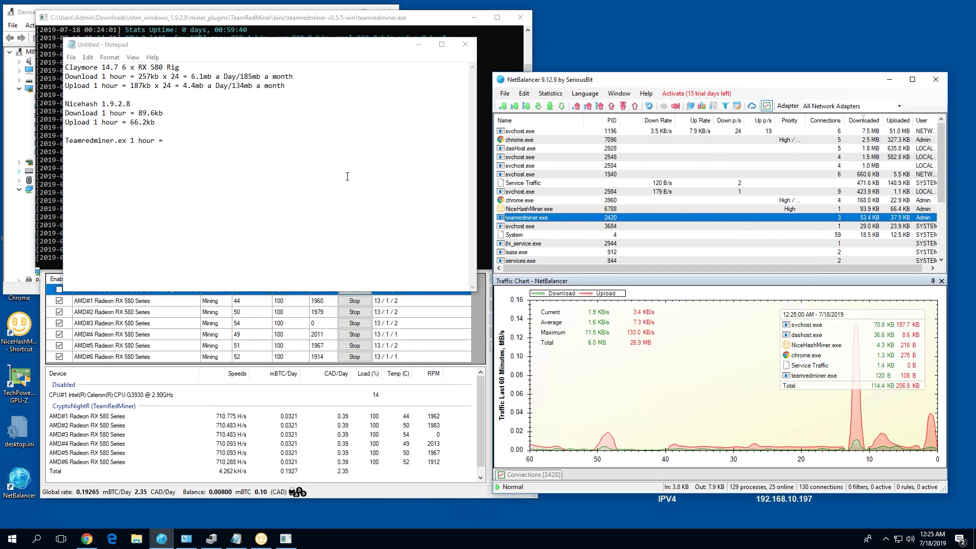
pyautogui.click(177, 137)
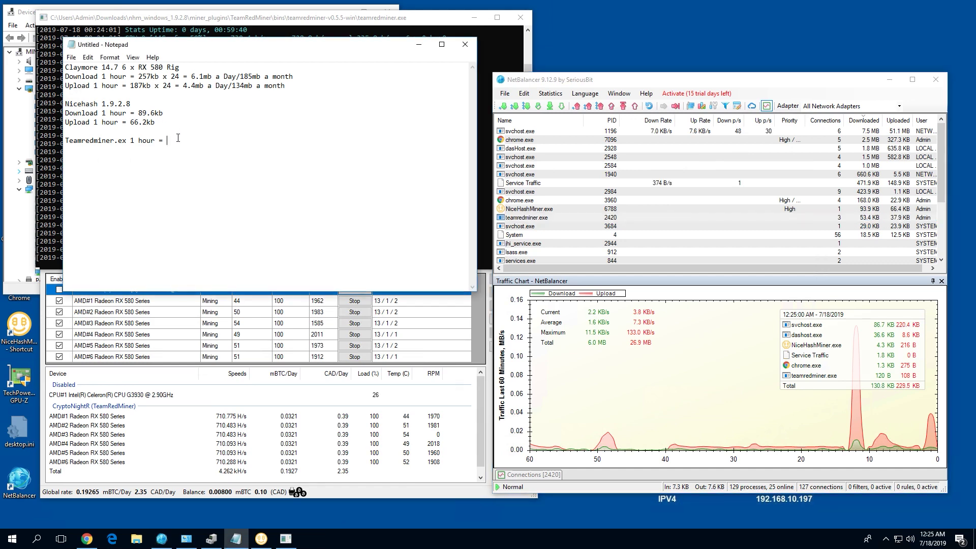
pyautogui.write('53.4')
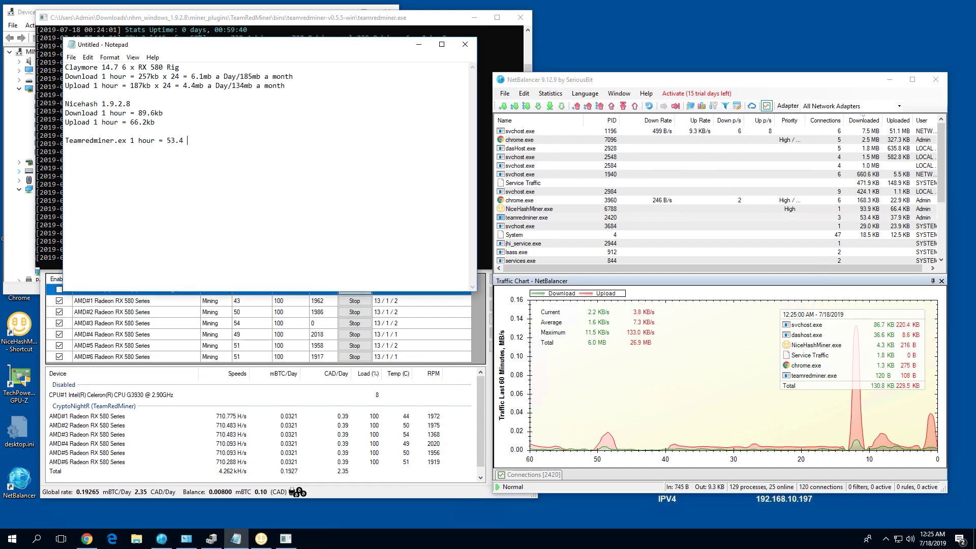
pyautogui.press('BackSpace')
pyautogui.write('kb')
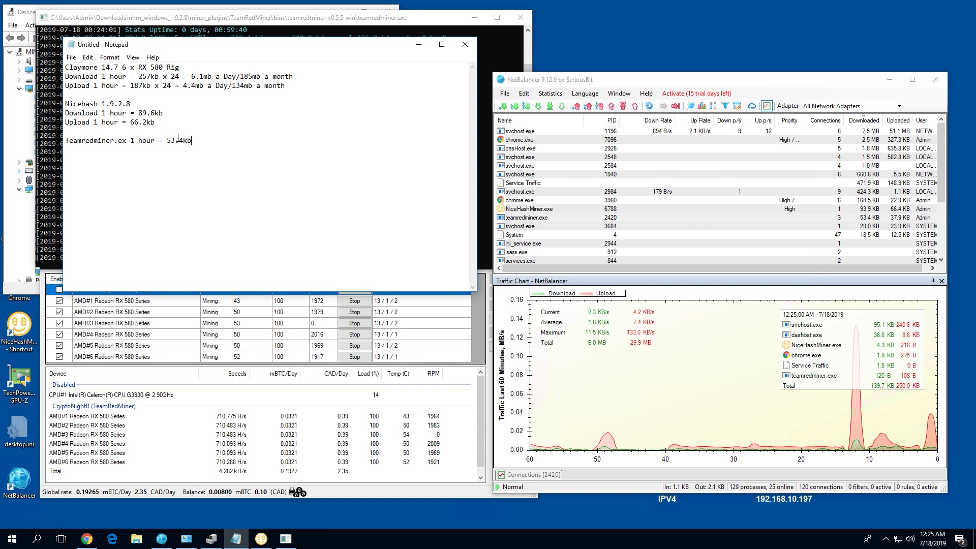
pyautogui.click(131, 141)
pyautogui.press('Return')
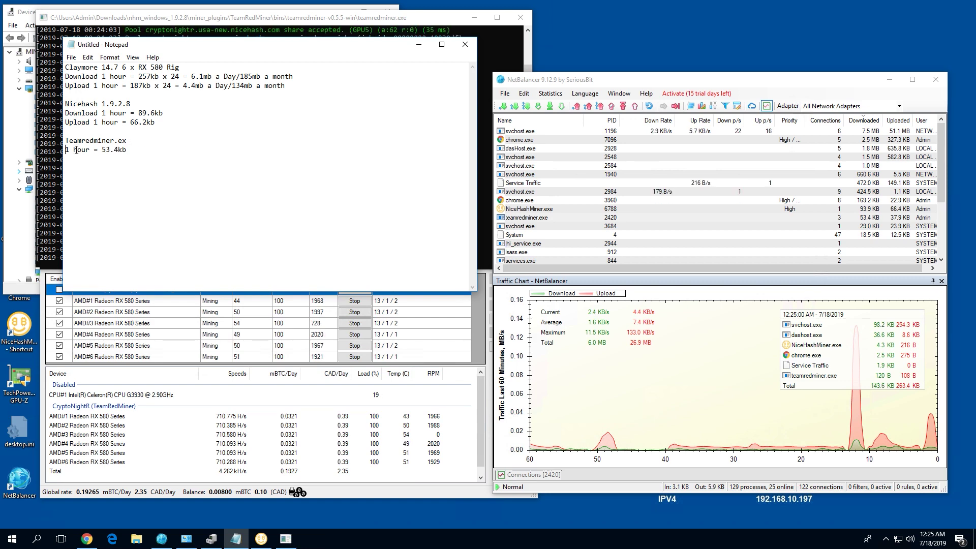
pyautogui.write('Download 1 hour = 89.6kb U')
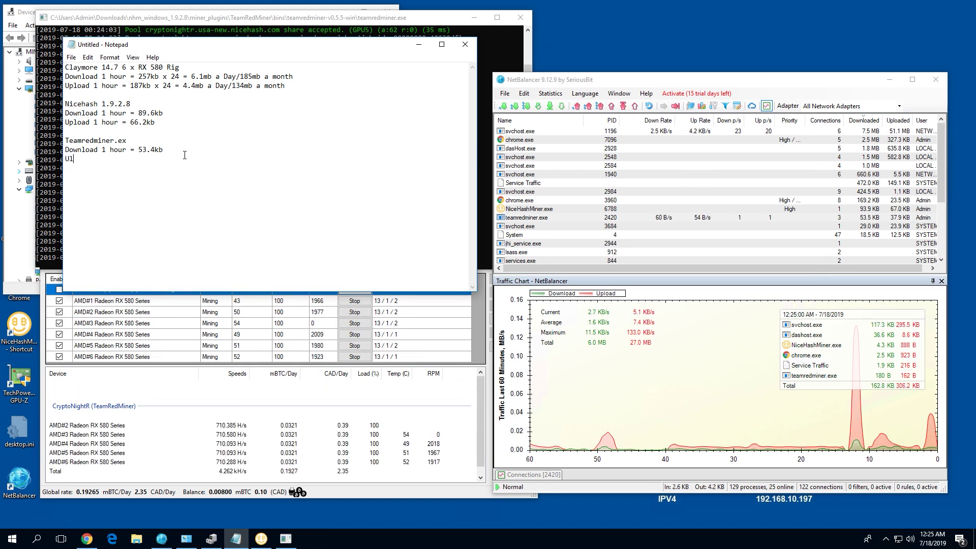
pyautogui.write('pload ')
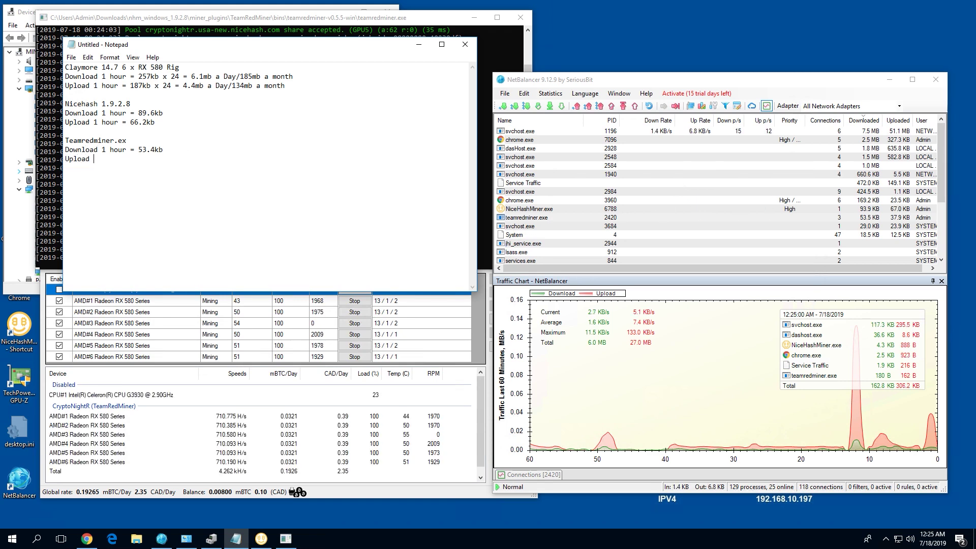
pyautogui.write('1 hour =')
# Fill in teamredminer's hourly upload as 37.9kb from NetBalancer's totals.
pyautogui.click(792, 218)
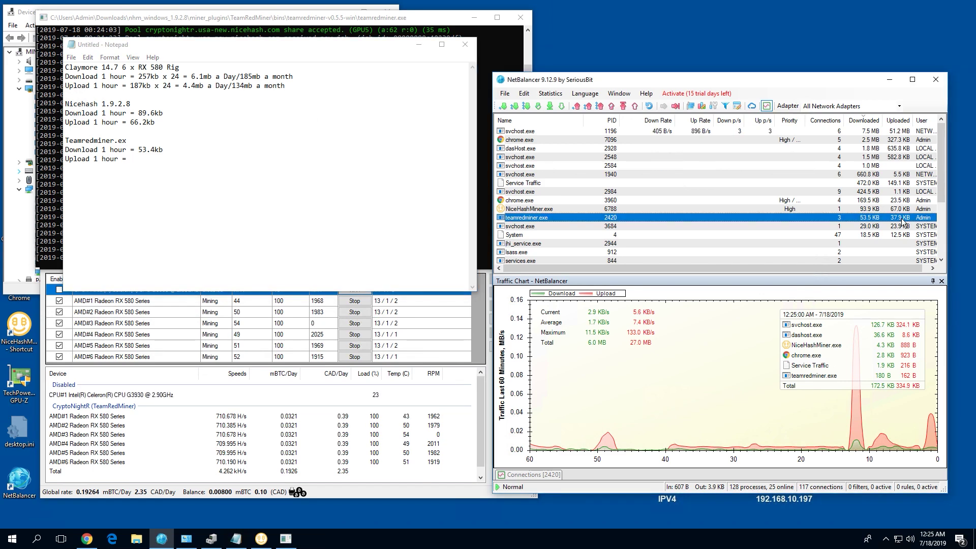
pyautogui.click(163, 152)
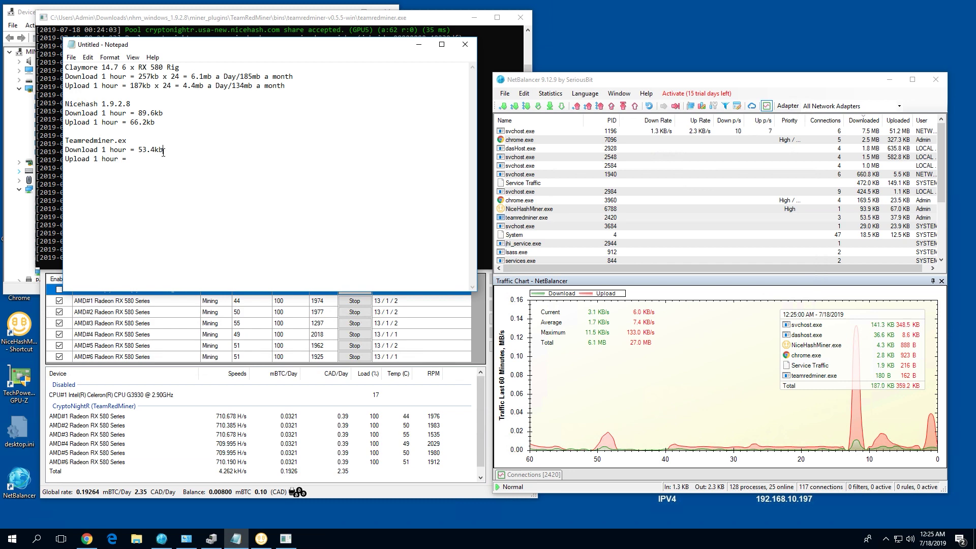
pyautogui.click(152, 158)
pyautogui.write('376')
pyautogui.press('BackSpace')
pyautogui.write('.9kb')
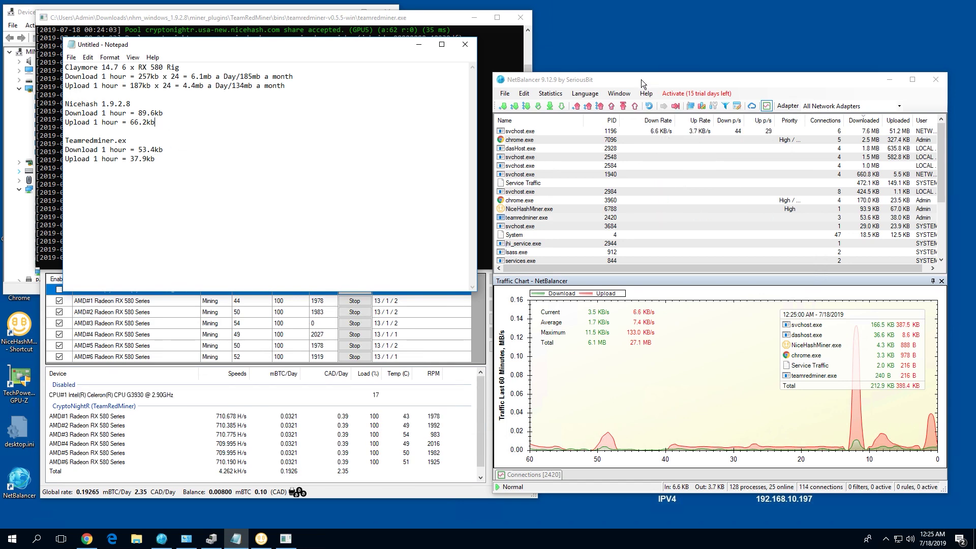
pyautogui.moveTo(642, 79); pyautogui.dragTo(657, 70)
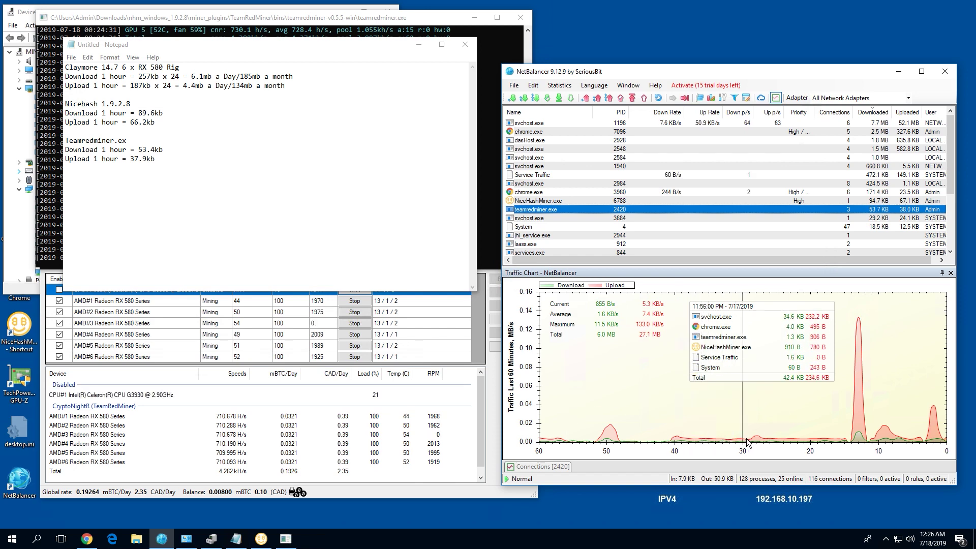
# Inspect an earlier point on NetBalancer's traffic chart and pause it, then bring the calculator back up.
pyautogui.click(779, 440)
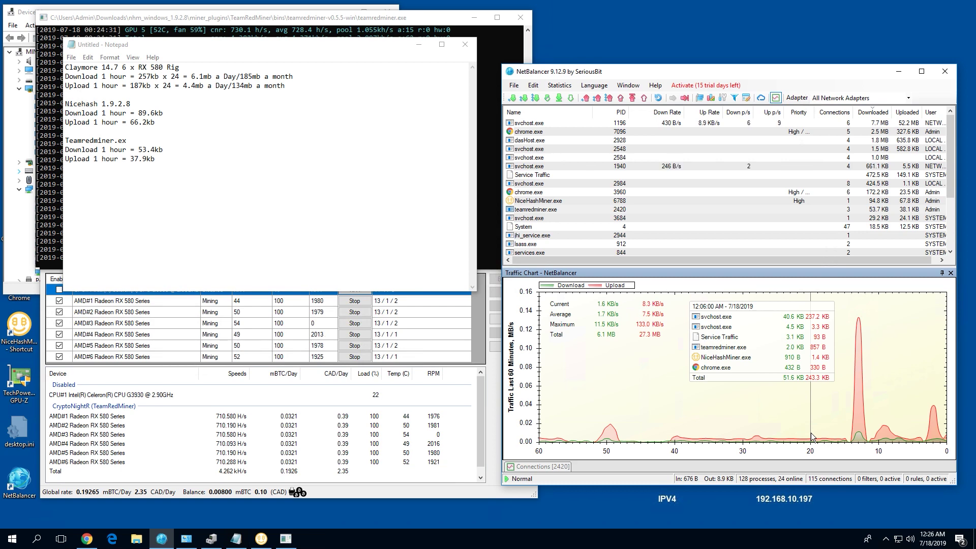
pyautogui.click(681, 368)
pyautogui.click(292, 181)
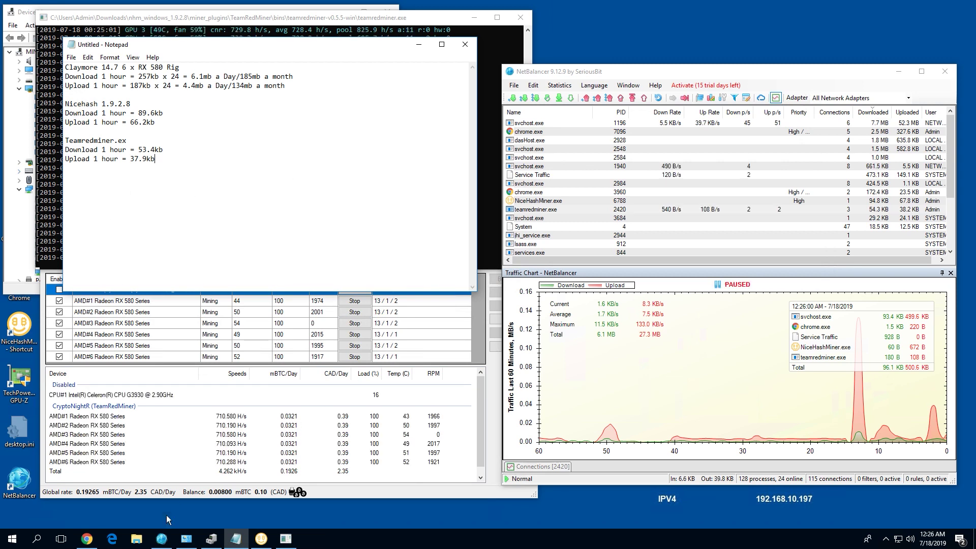
pyautogui.click(87, 538)
# Write the notes lines 'Download Whole Day = 3.4mb' and 'Upload Whole Day ='.
pyautogui.moveTo(541, 82); pyautogui.dragTo(473, 90)
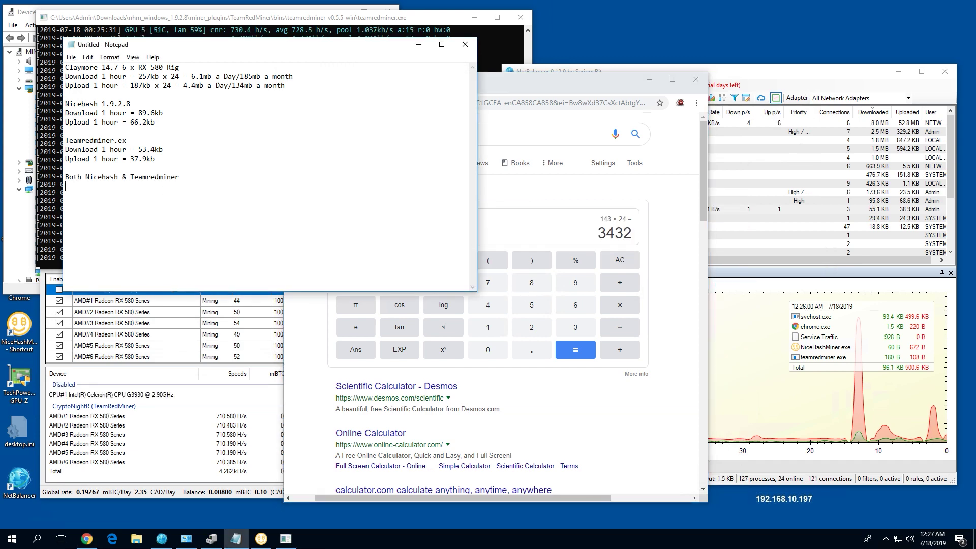
pyautogui.write('Whol')
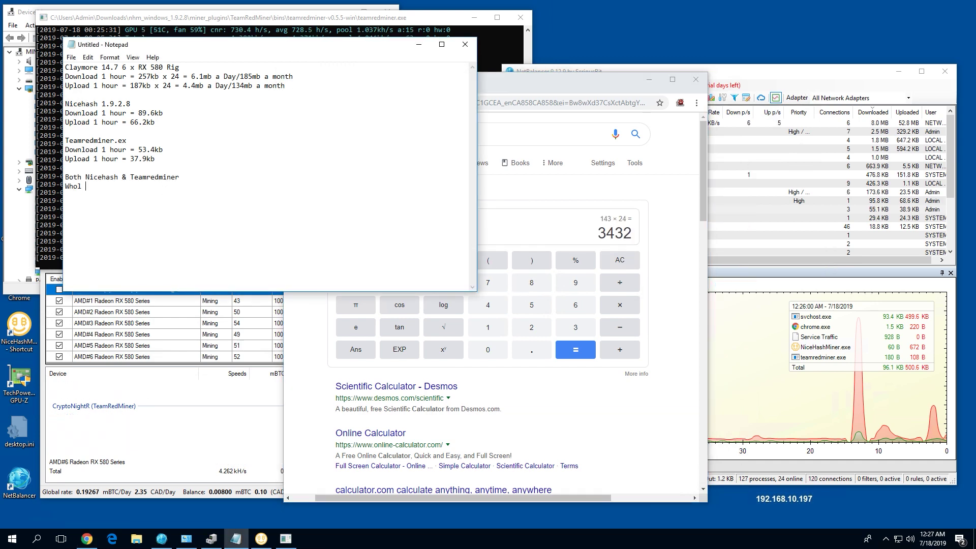
pyautogui.write('e Day = 3.4')
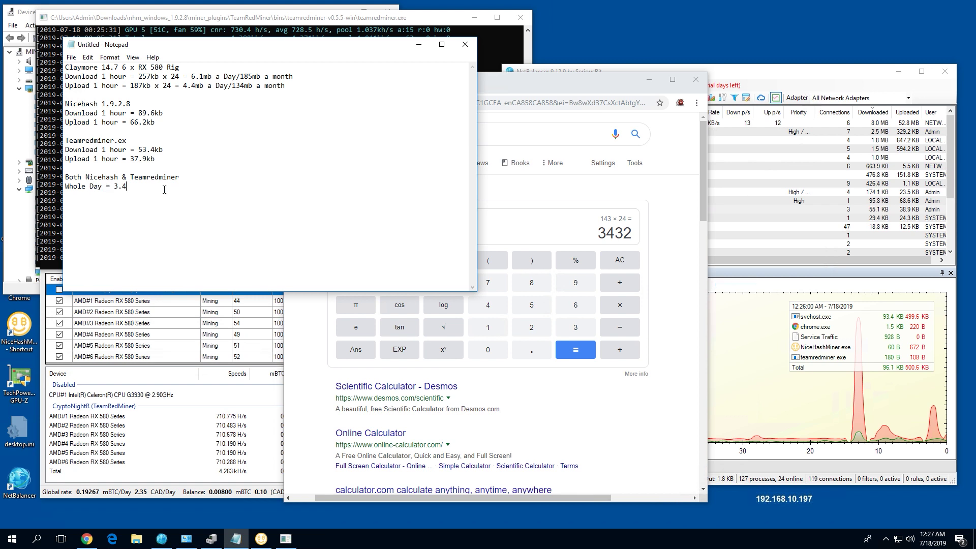
pyautogui.write('mb')
pyautogui.press('Home')
pyautogui.write('Download Whole Day = 3.4mb ')
pyautogui.write('Upload')
pyautogui.write(' Whole ')
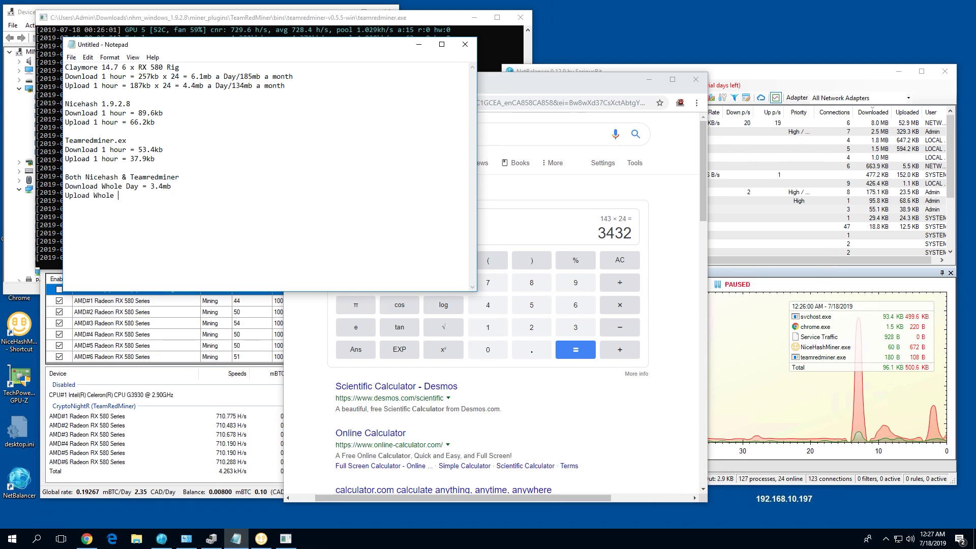
pyautogui.write('Day =')
# Clear the calculator and add 66.2 + 37.9 to get 104.1.
pyautogui.click(620, 265)
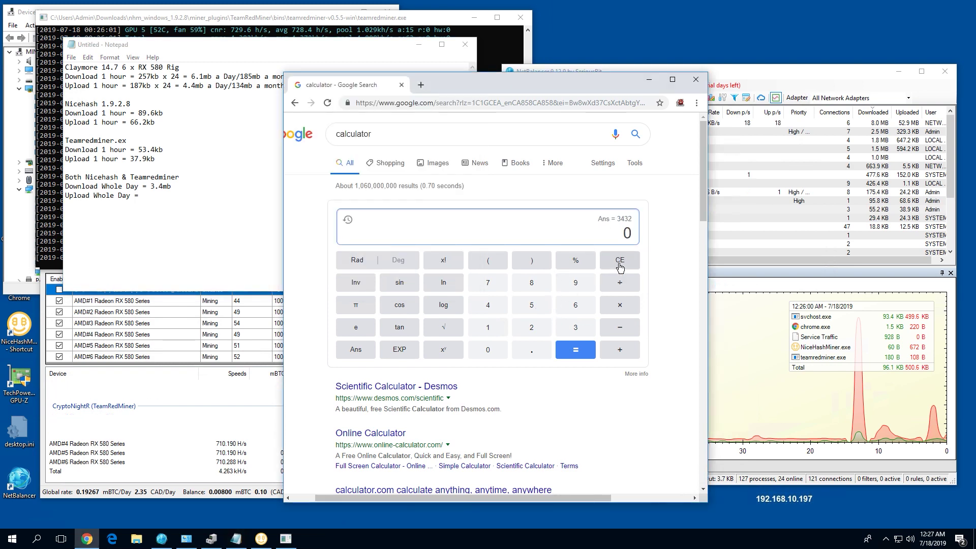
pyautogui.doubleClick(570, 307)
pyautogui.click(532, 350)
pyautogui.click(532, 327)
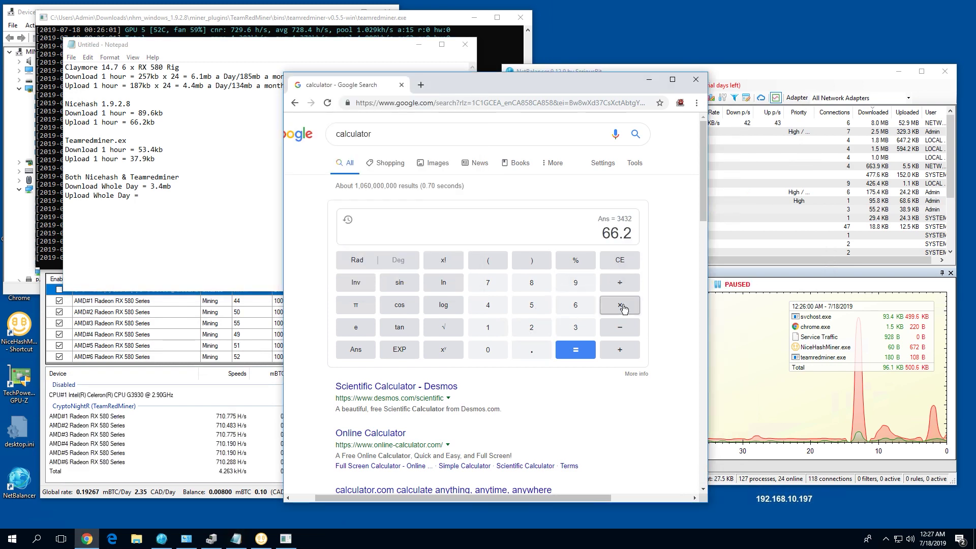
pyautogui.click(620, 351)
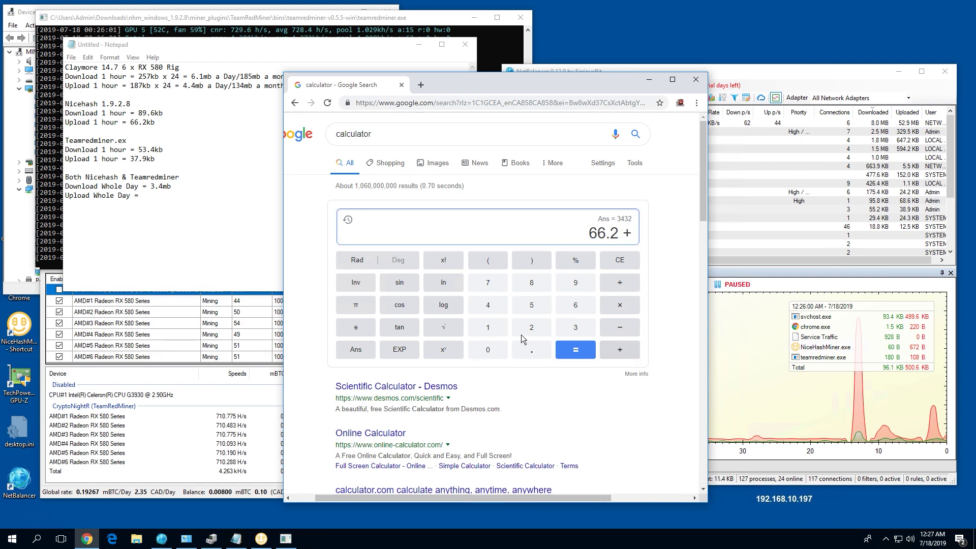
pyautogui.click(574, 329)
pyautogui.write('7')
pyautogui.click(532, 350)
pyautogui.click(576, 283)
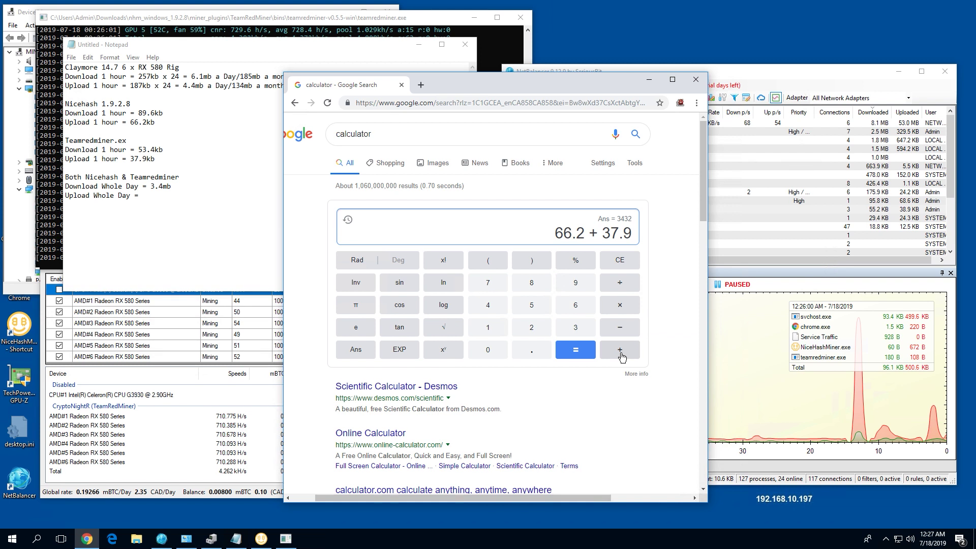
pyautogui.click(585, 355)
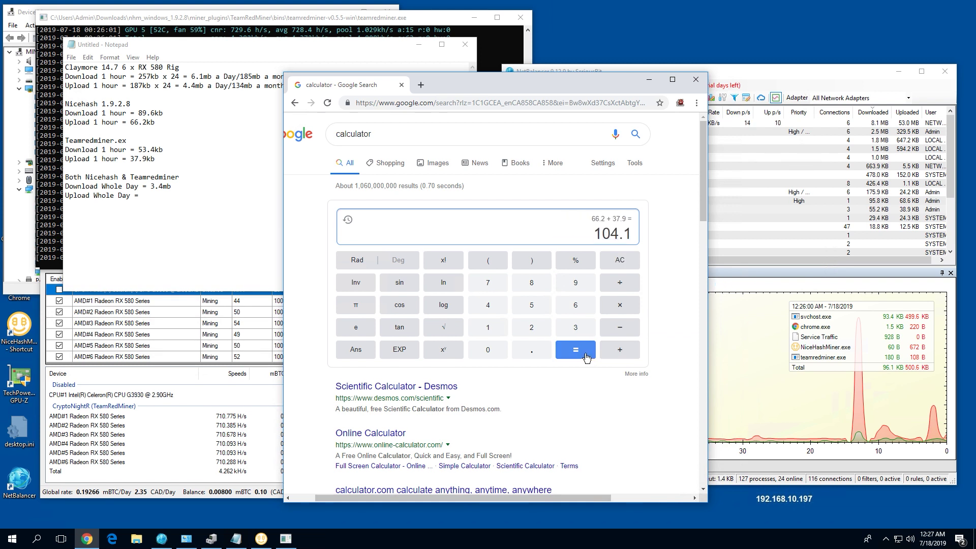
# Multiply 104.1 by 24 for 2498.4 and record Upload Whole Day = 2.5mb in Notepad.
pyautogui.click(617, 306)
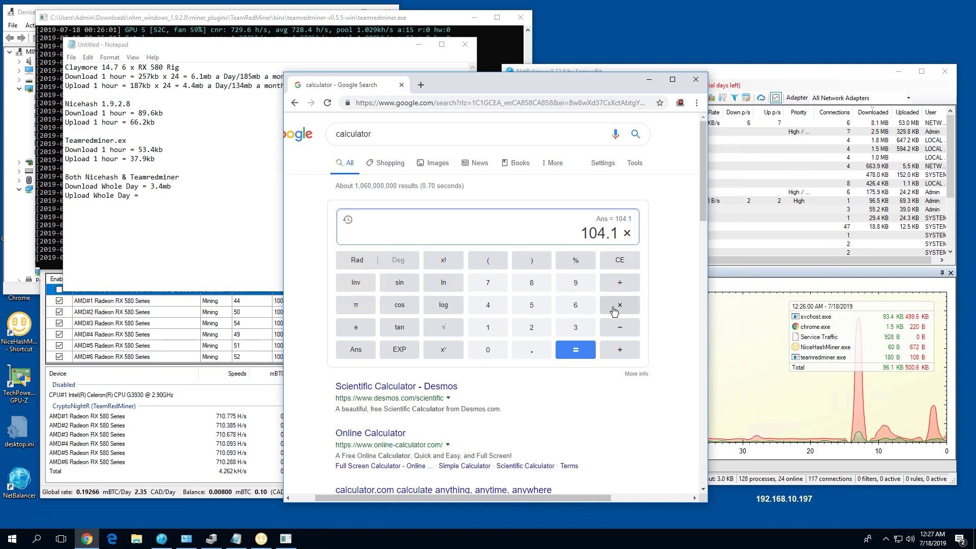
pyautogui.click(526, 331)
pyautogui.click(500, 312)
pyautogui.click(576, 350)
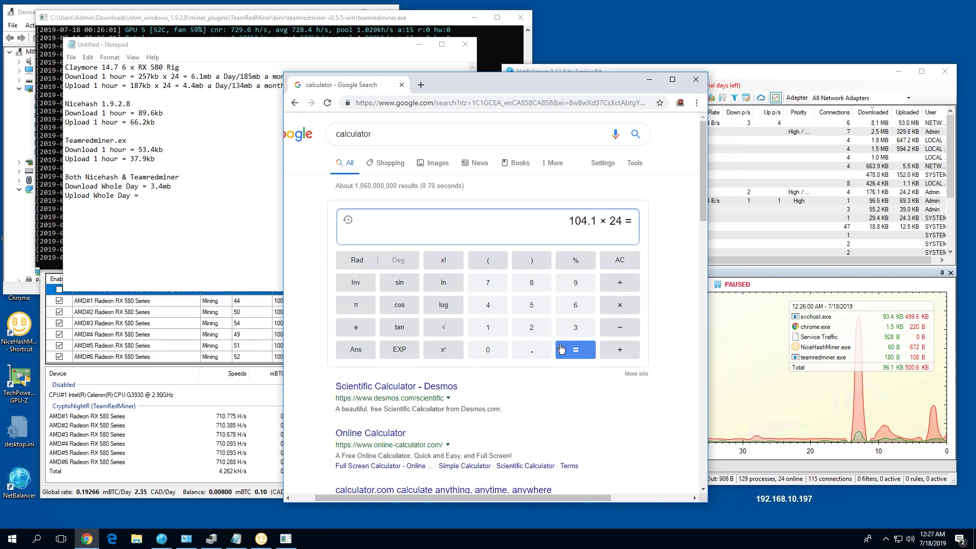
pyautogui.click(157, 196)
pyautogui.write('2')
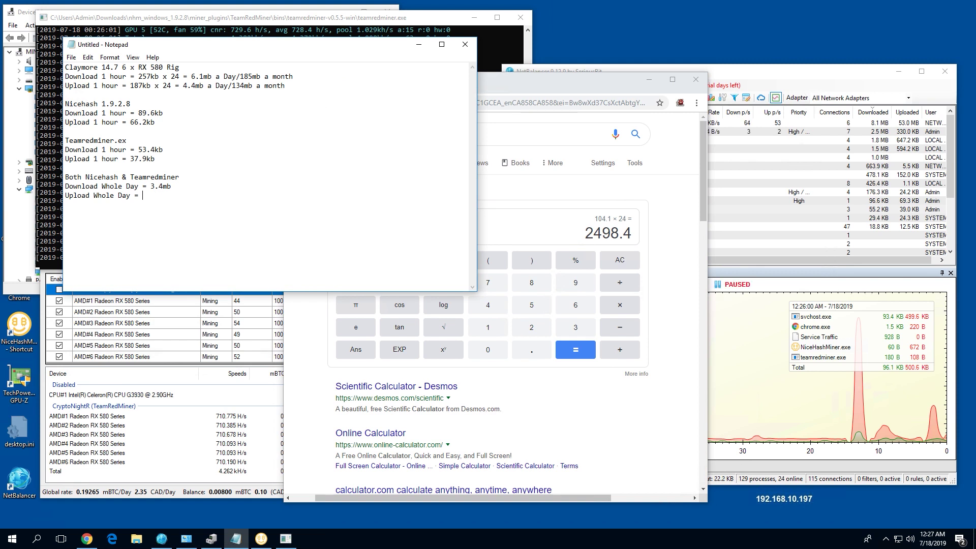
pyautogui.write('.5mb')
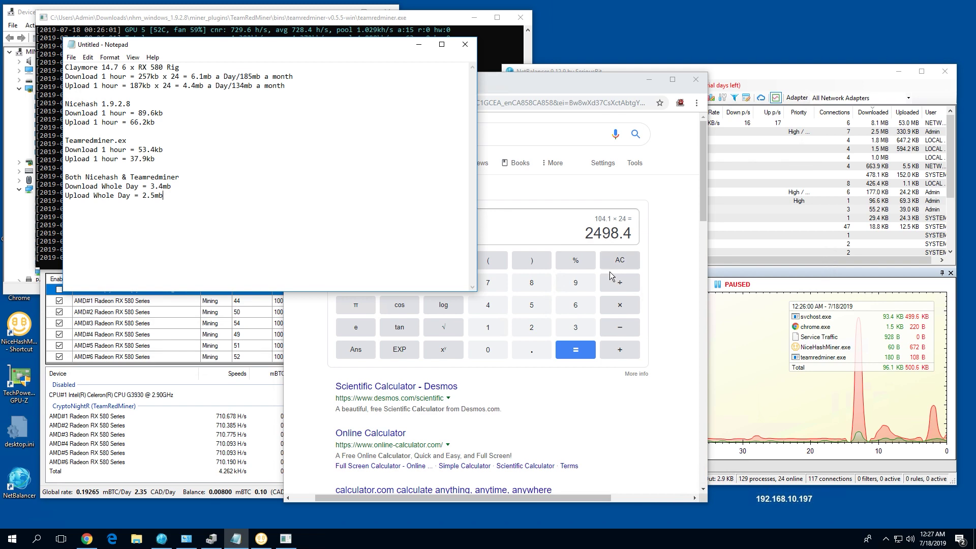
pyautogui.click(611, 271)
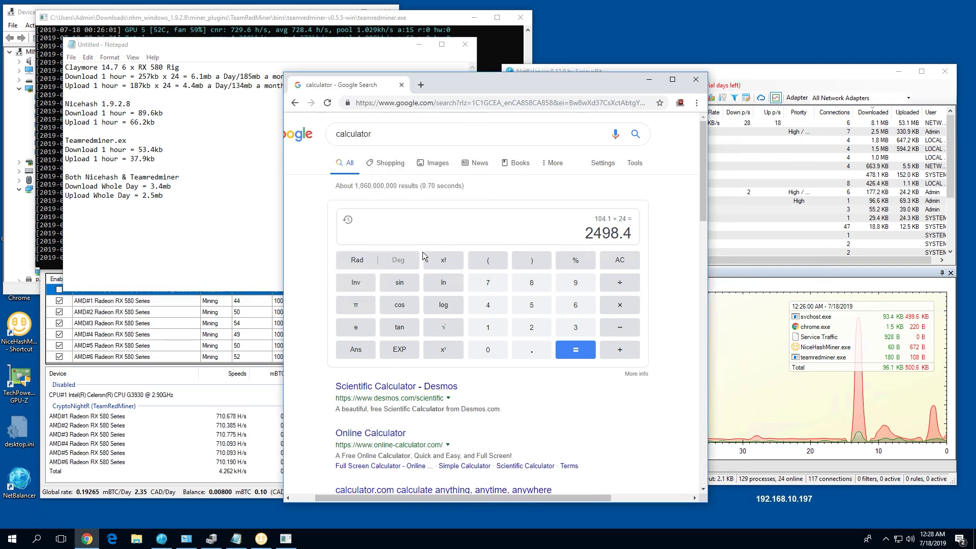
# Rearrange the windows, moving the calculator down-left and Notepad down-right in front.
pyautogui.moveTo(448, 86); pyautogui.dragTo(425, 112)
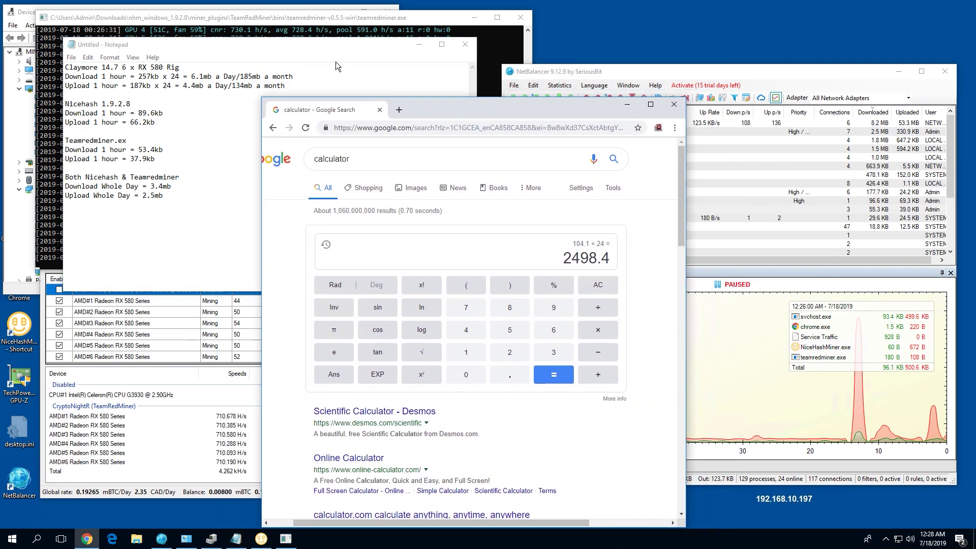
pyautogui.click(316, 45)
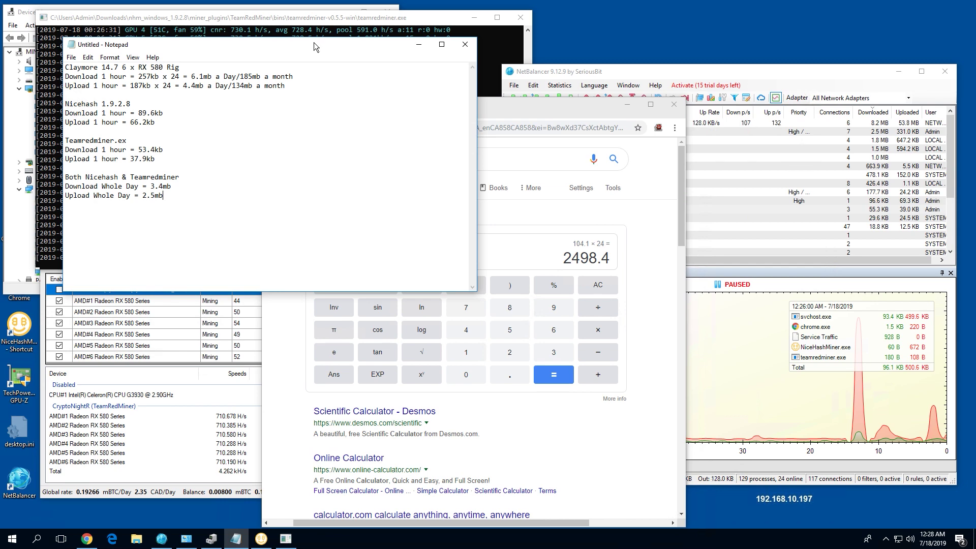
pyautogui.moveTo(314, 44); pyautogui.dragTo(309, 99)
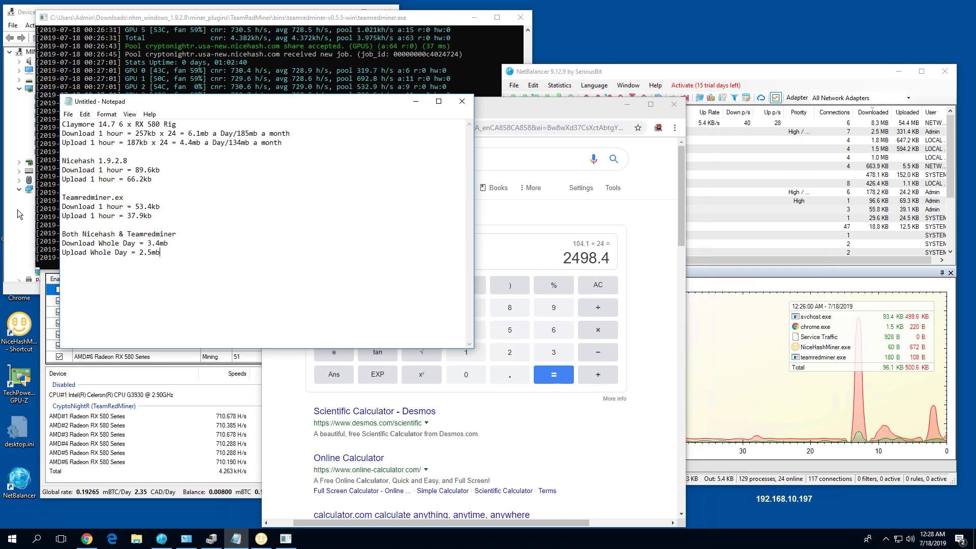
pyautogui.click(14, 229)
pyautogui.click(402, 176)
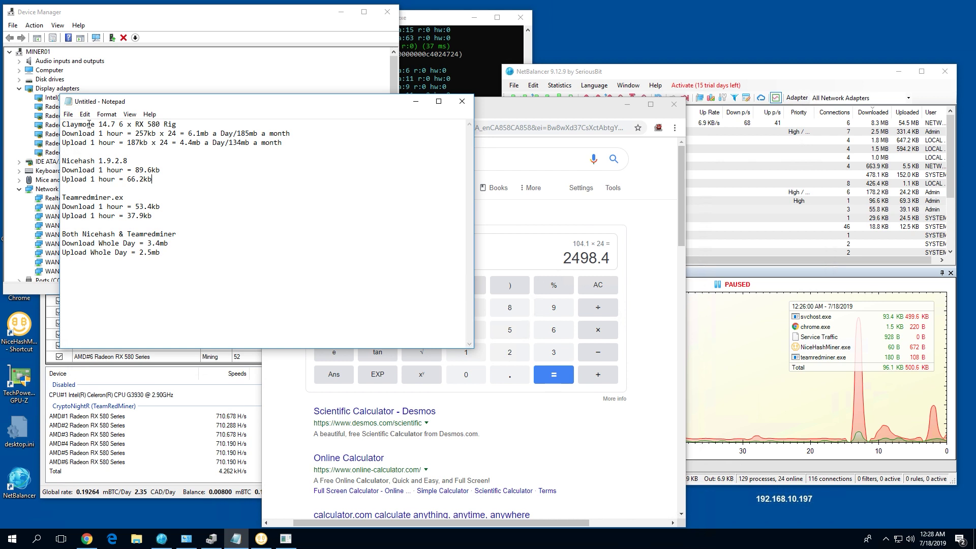
# Highlight Claymore's monthly figures, 185mb download and 134mb upload, to review them.
pyautogui.moveTo(233, 134); pyautogui.dragTo(250, 133)
pyautogui.moveTo(234, 133)
pyautogui.mouseDown()
pyautogui.moveTo(181, 133)
pyautogui.moveTo(236, 131)
pyautogui.mouseUp()
pyautogui.click(189, 133)
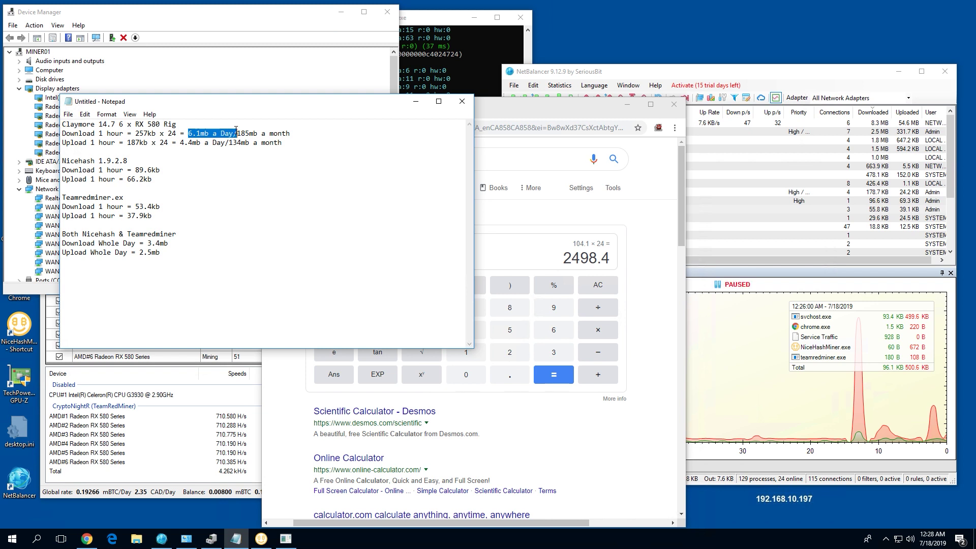
pyautogui.hotkey('shift', 'End')
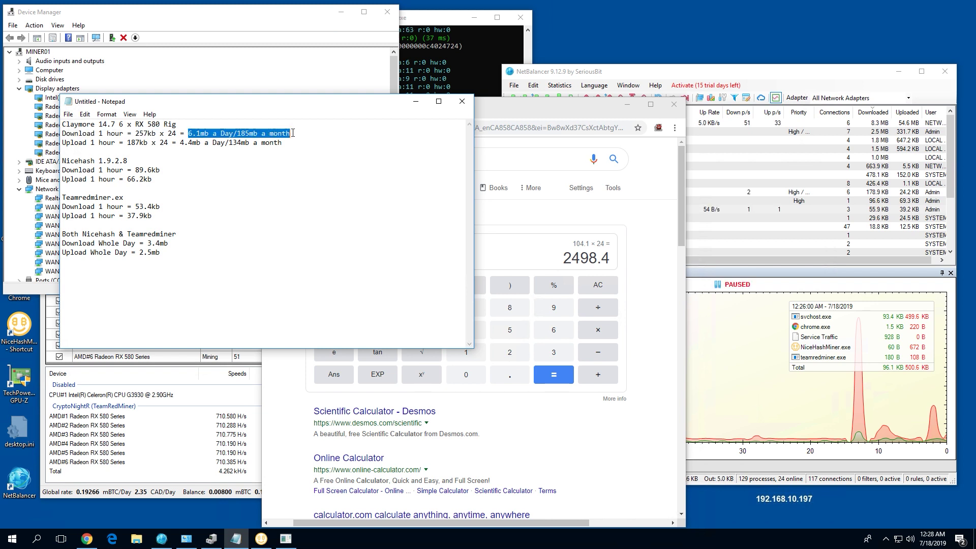
pyautogui.click(236, 133)
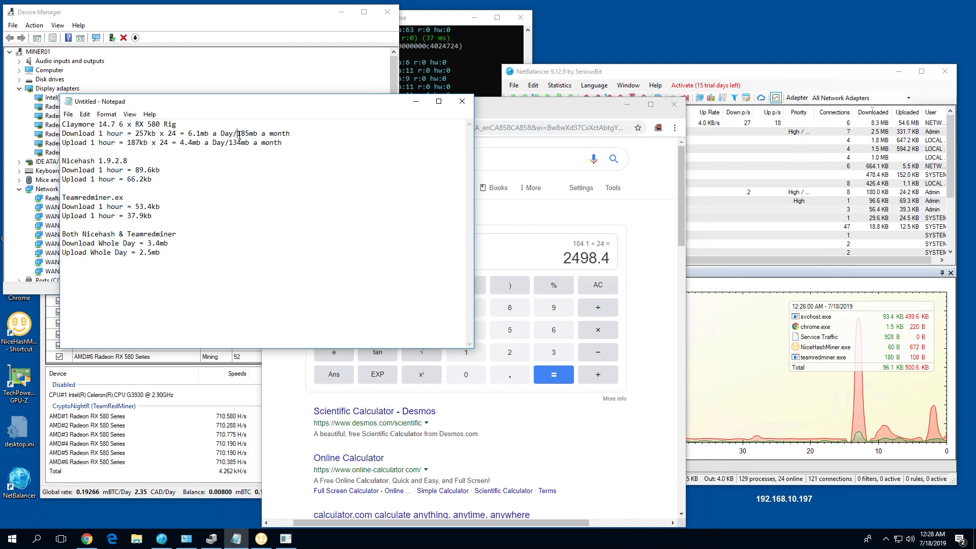
pyautogui.moveTo(237, 134); pyautogui.dragTo(293, 134)
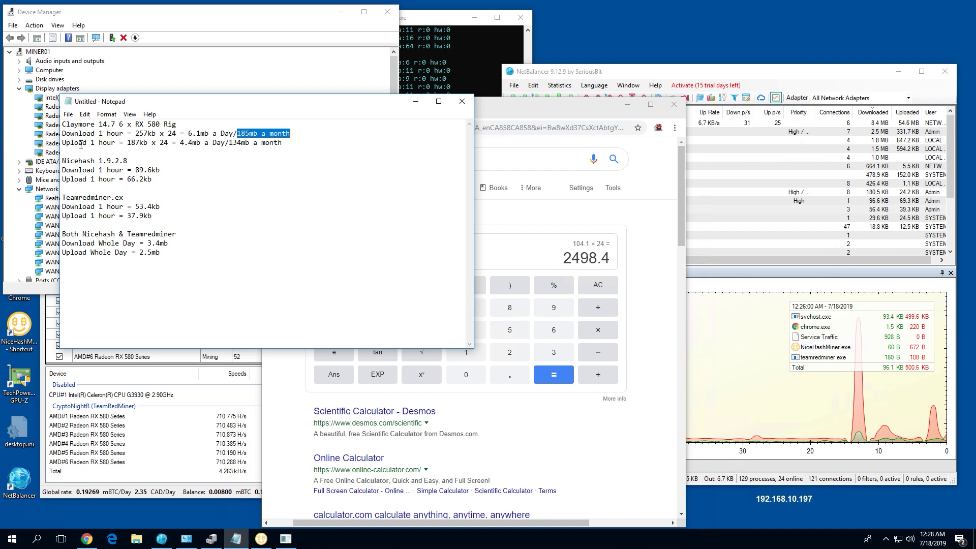
pyautogui.moveTo(66, 143); pyautogui.dragTo(176, 135)
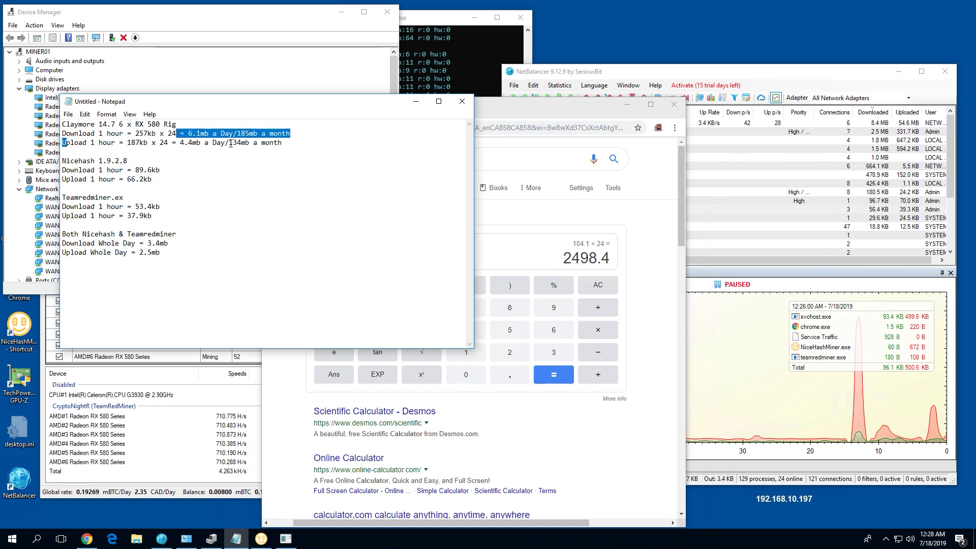
pyautogui.click(230, 144)
pyautogui.moveTo(241, 144); pyautogui.dragTo(282, 143)
pyautogui.click(205, 179)
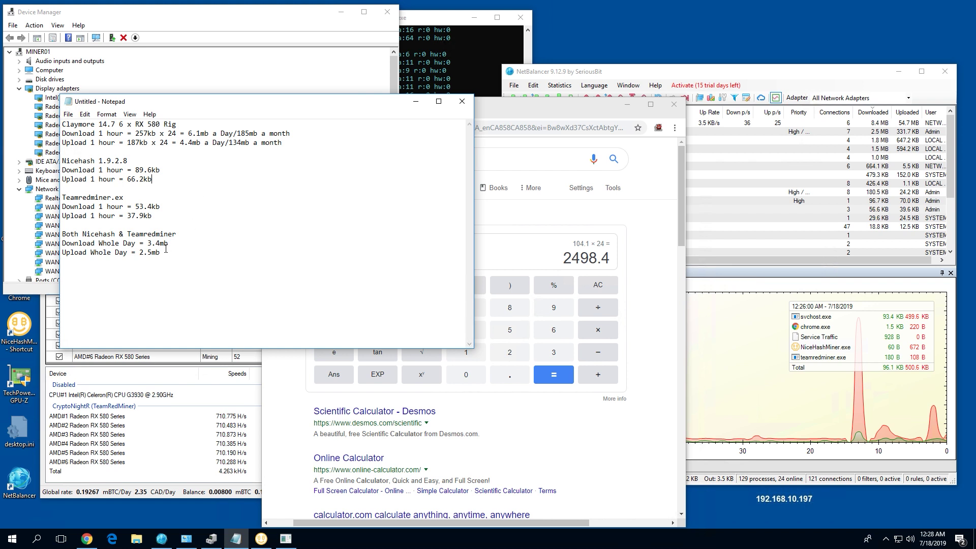
# Compute 3.4 × 30 = 102 and append '/102mb a month' to the download line.
pyautogui.moveTo(168, 244); pyautogui.dragTo(152, 244)
pyautogui.click(496, 369)
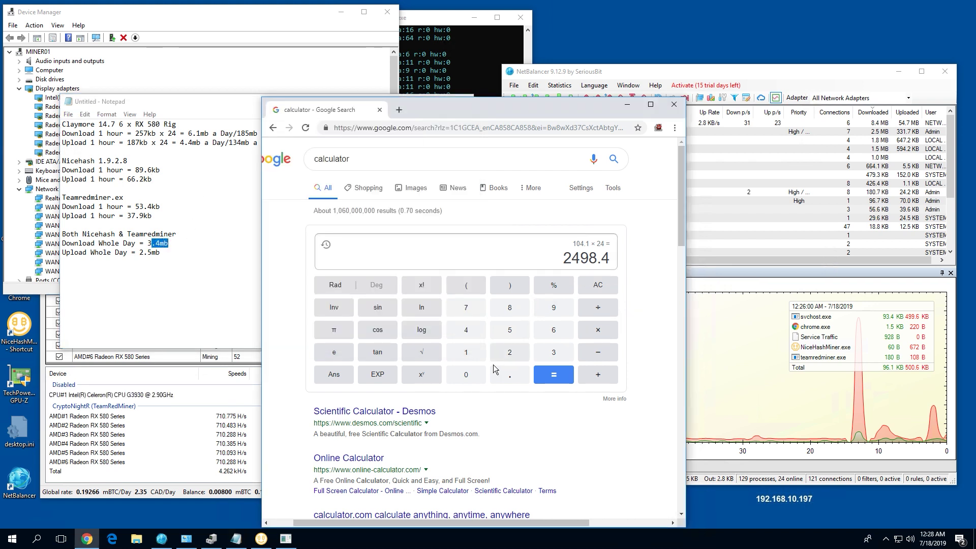
pyautogui.click(540, 356)
pyautogui.press('BackSpace')
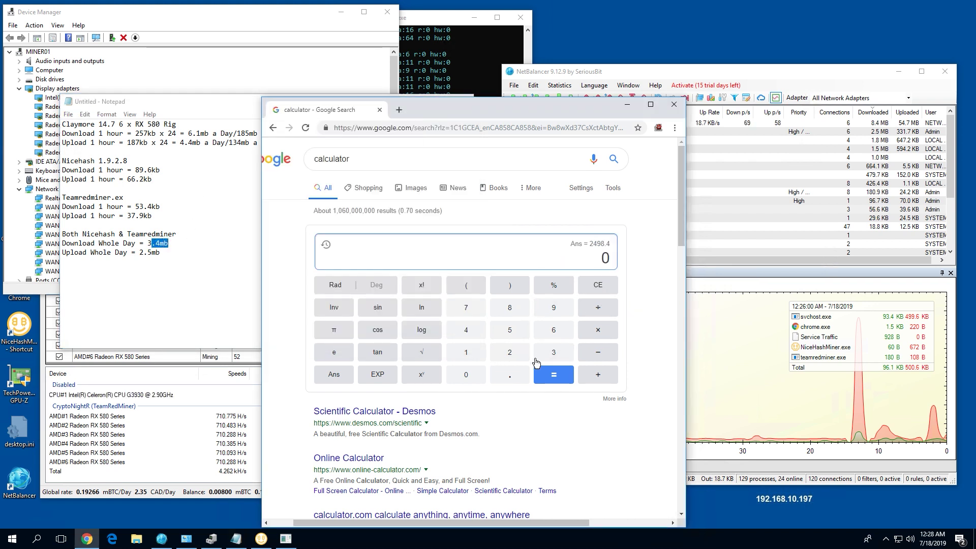
pyautogui.click(549, 356)
pyautogui.click(523, 372)
pyautogui.click(470, 330)
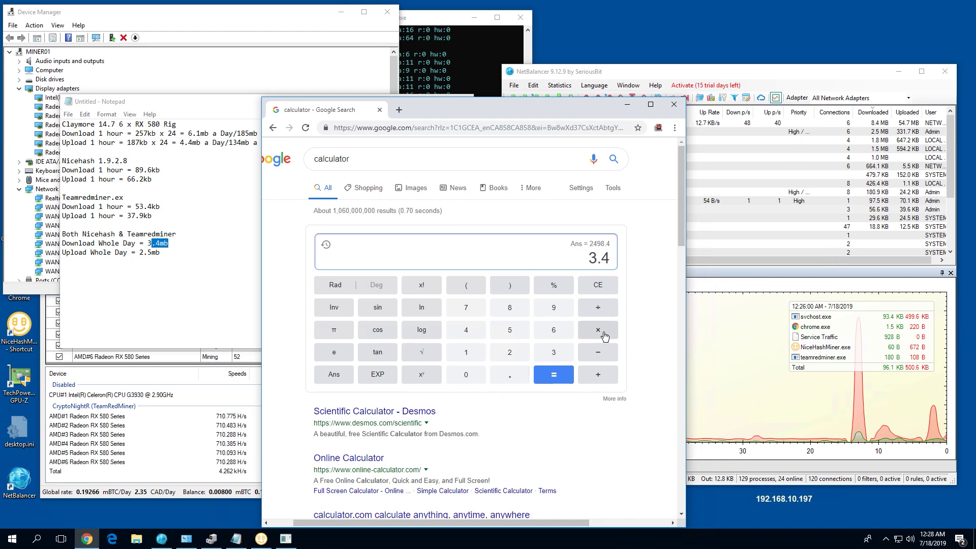
pyautogui.click(603, 333)
pyautogui.click(554, 352)
pyautogui.click(465, 375)
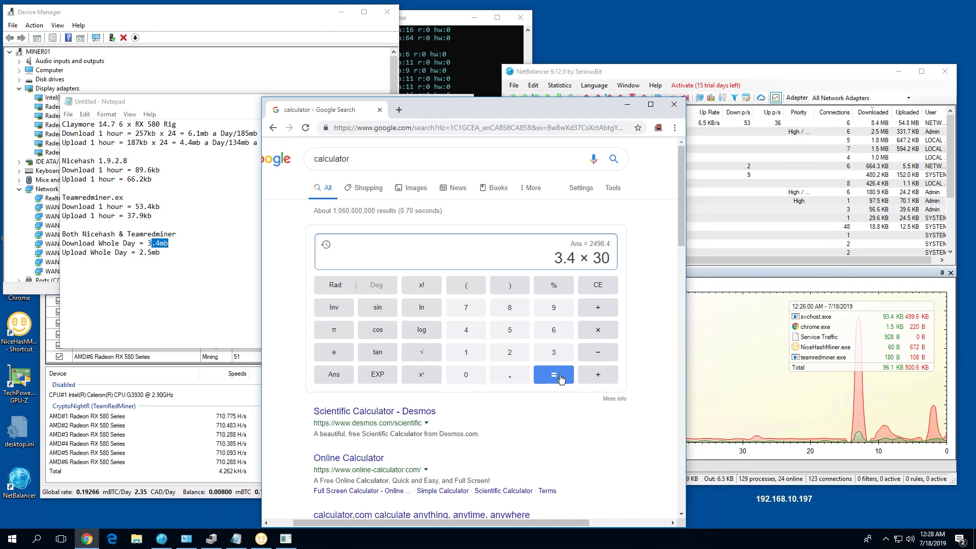
pyautogui.click(561, 379)
pyautogui.click(193, 245)
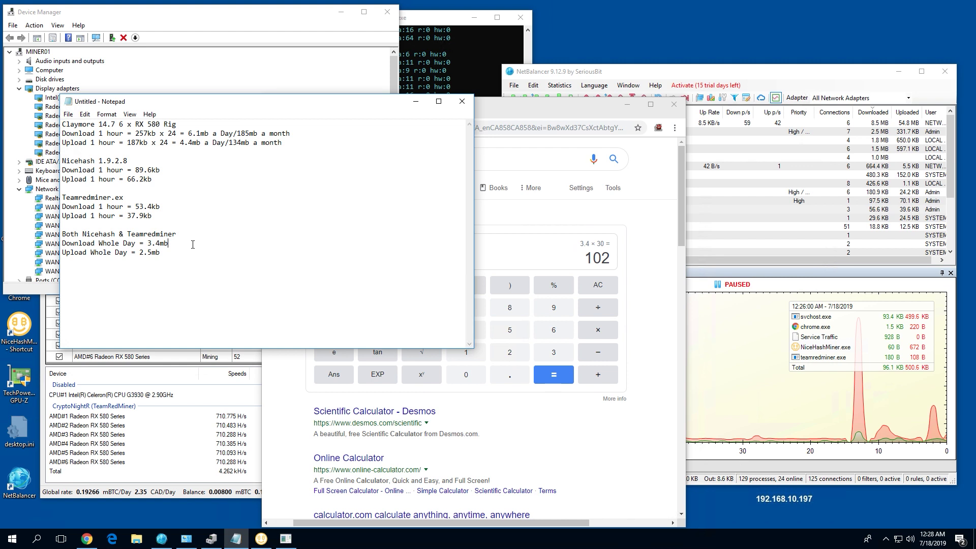
pyautogui.write('/102')
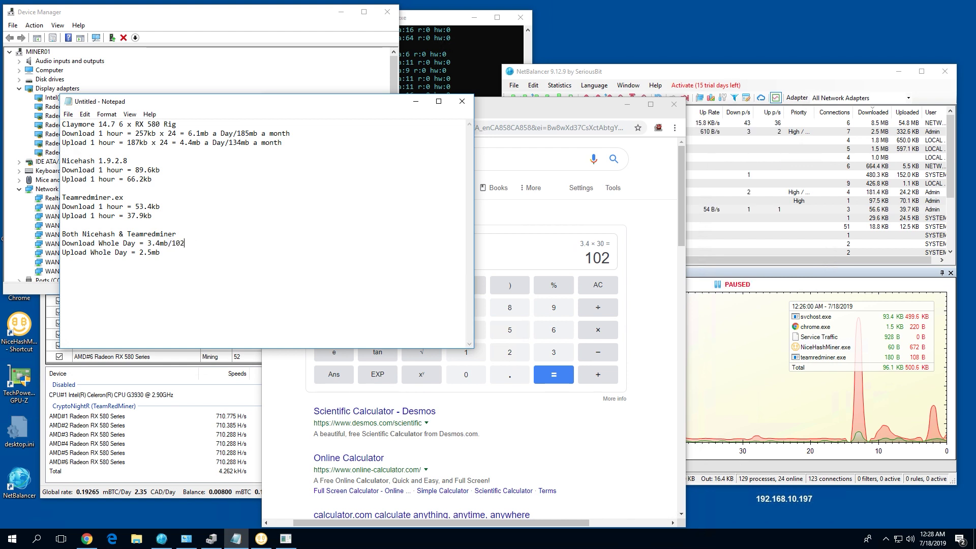
pyautogui.write('mb a month')
# Compute 2.5 × 30 = 75 and append '/65mb a month' to the upload line.
pyautogui.click(539, 314)
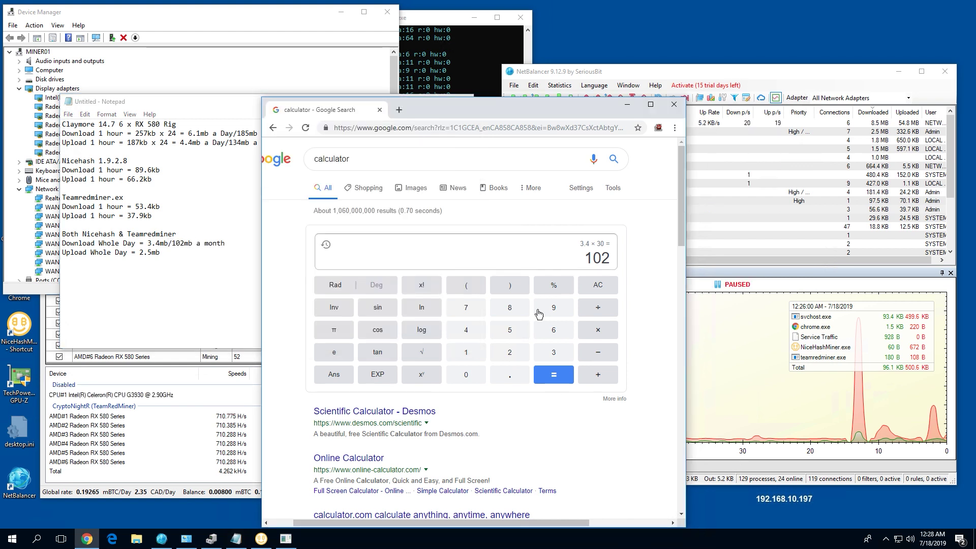
pyautogui.click(598, 285)
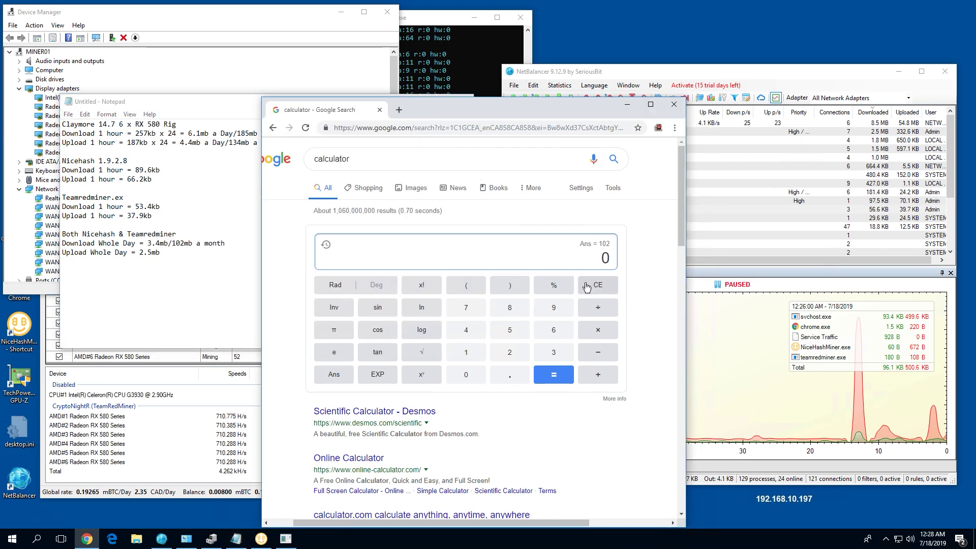
pyautogui.click(510, 356)
pyautogui.click(510, 376)
pyautogui.click(510, 330)
pyautogui.click(598, 330)
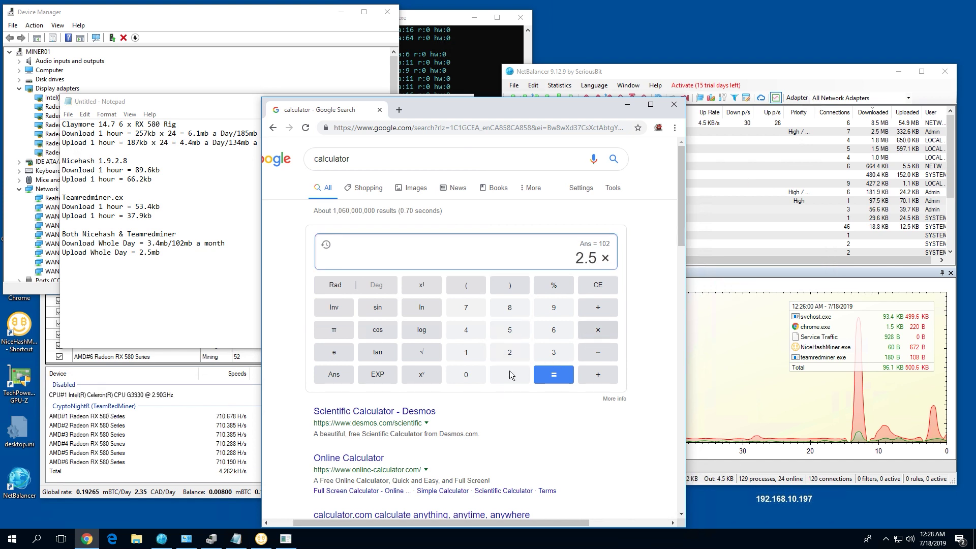
pyautogui.write('30')
pyautogui.press('Return')
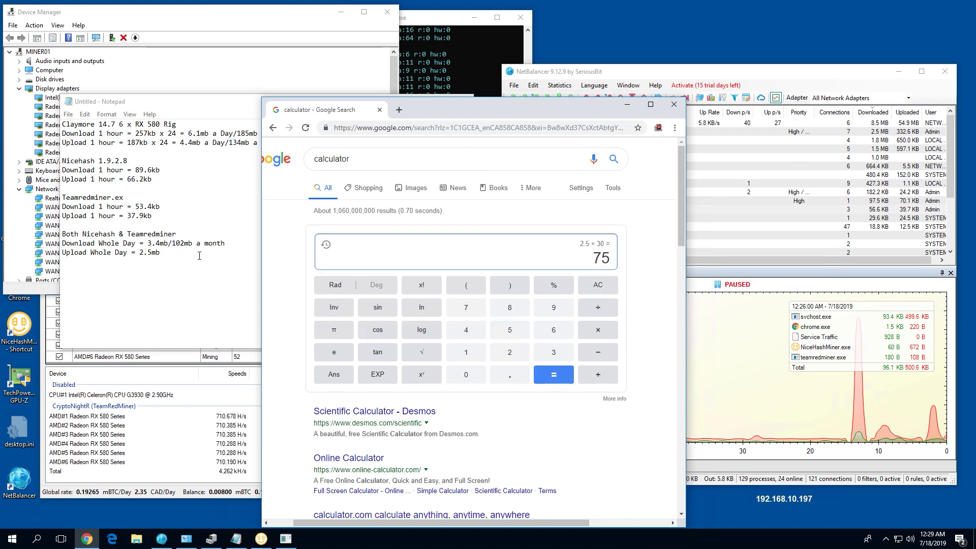
pyautogui.click(200, 256)
pyautogui.write('/6')
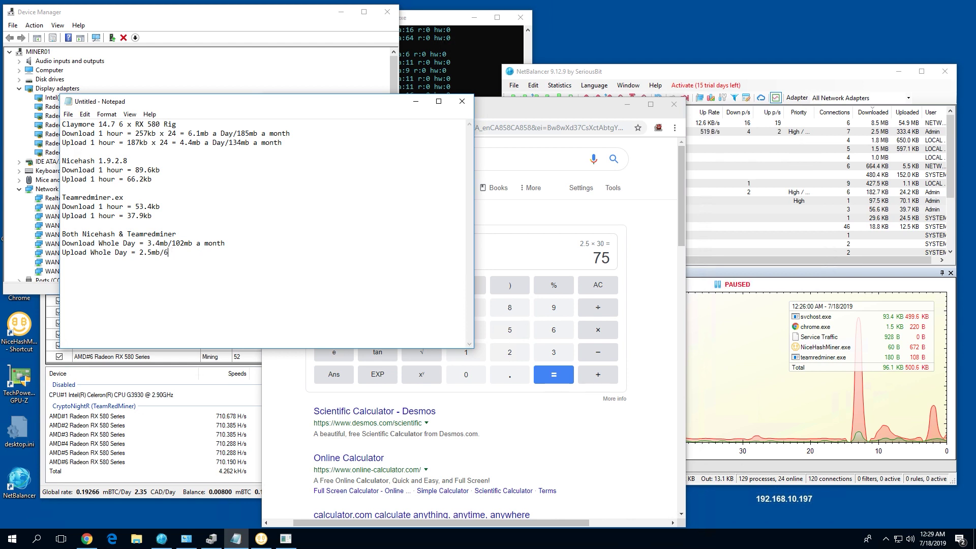
pyautogui.press('BackSpace')
pyautogui.write('75mb a month')
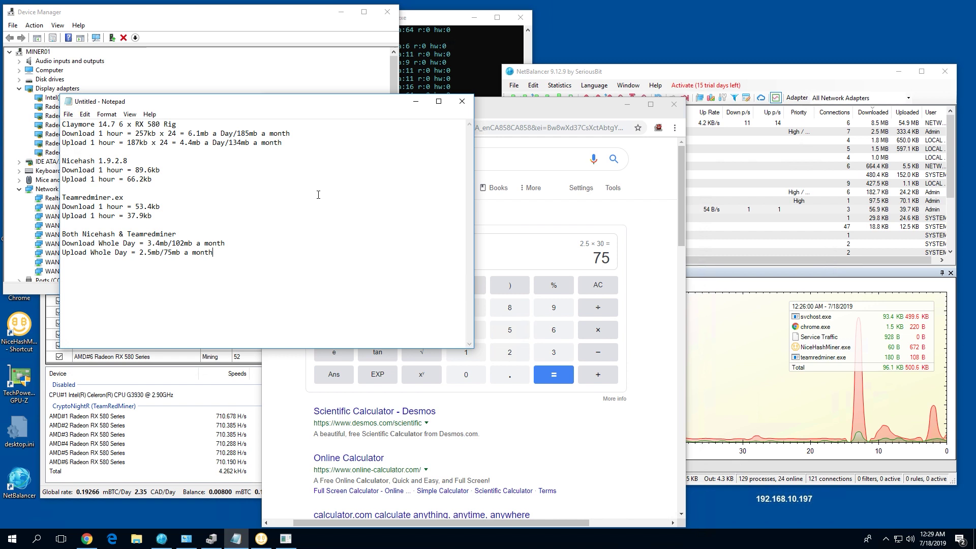
pyautogui.press('Up')
pyautogui.press('End')
pyautogui.moveTo(131, 231); pyautogui.dragTo(174, 231)
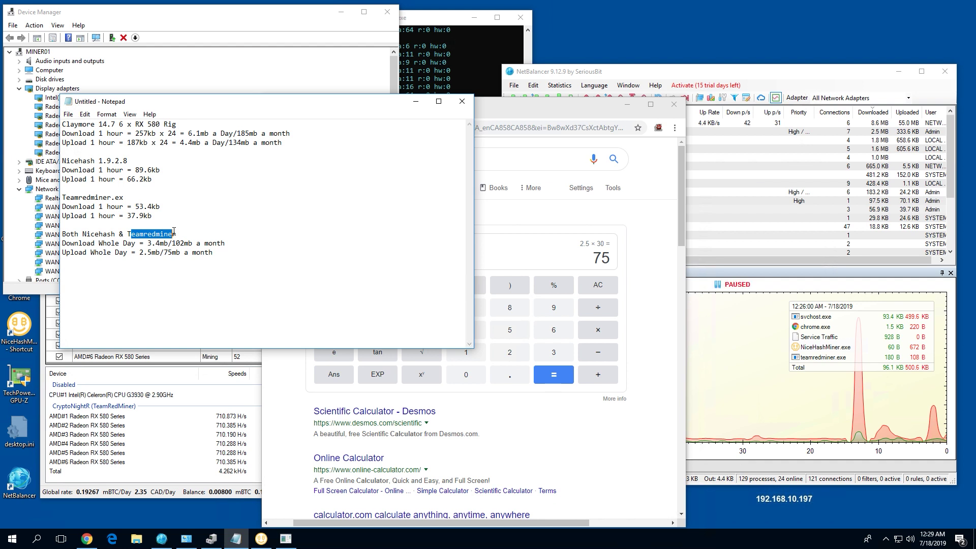
pyautogui.click(178, 235)
pyautogui.doubleClick(184, 234)
pyautogui.click(186, 235)
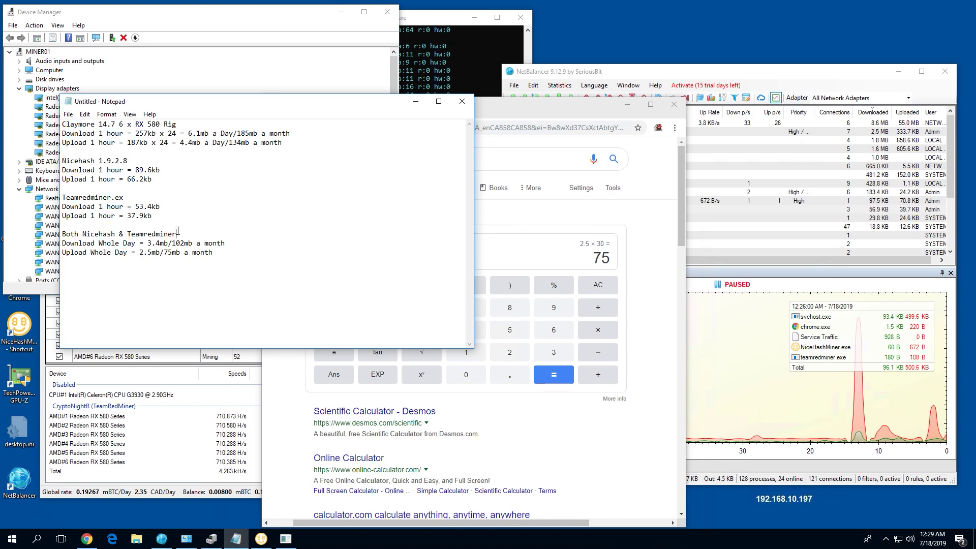
pyautogui.moveTo(177, 234); pyautogui.dragTo(145, 228)
pyautogui.click(226, 252)
pyautogui.moveTo(188, 234); pyautogui.dragTo(116, 234)
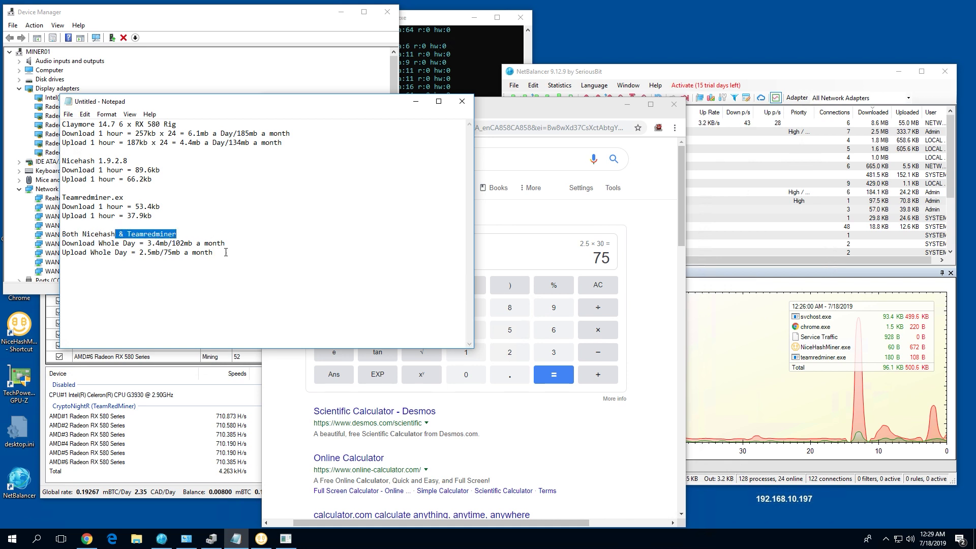
pyautogui.moveTo(212, 252); pyautogui.dragTo(61, 243)
pyautogui.click(197, 243)
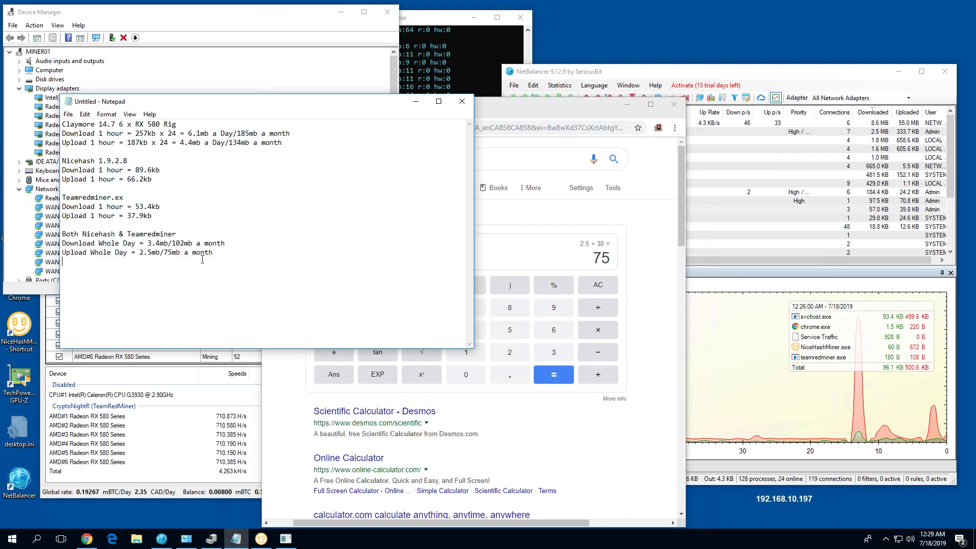
pyautogui.moveTo(196, 243); pyautogui.dragTo(169, 243)
pyautogui.click(214, 252)
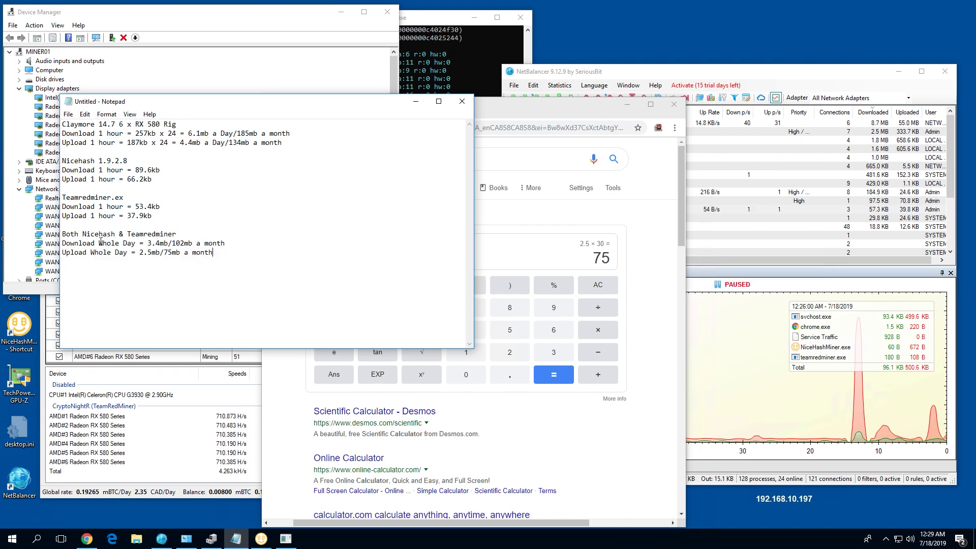
pyautogui.moveTo(284, 148); pyautogui.dragTo(61, 124)
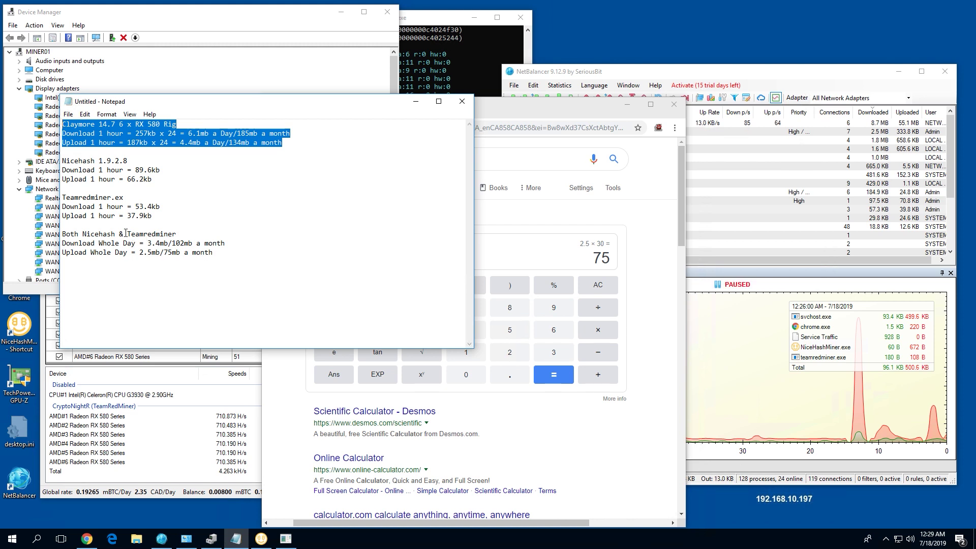
pyautogui.moveTo(125, 233); pyautogui.dragTo(179, 234)
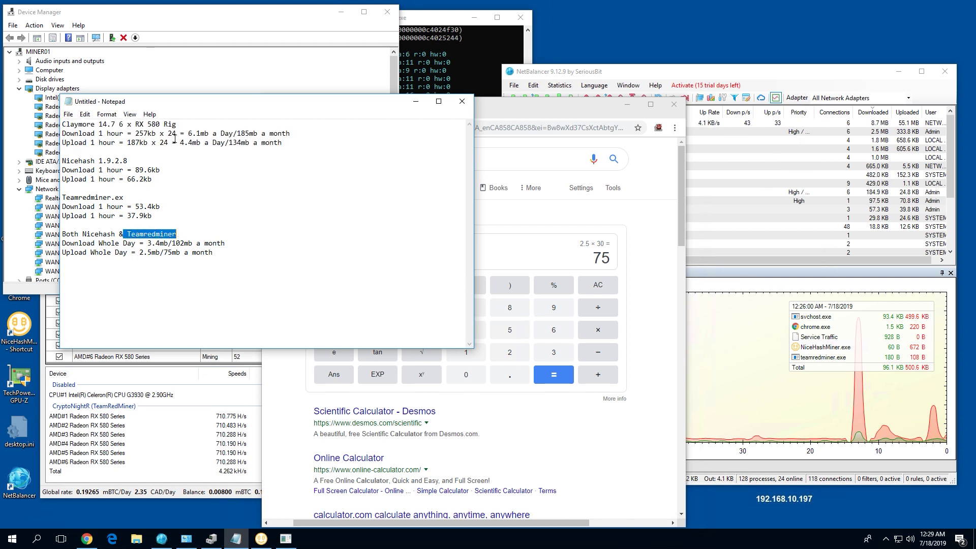
pyautogui.moveTo(178, 125); pyautogui.dragTo(62, 124)
pyautogui.moveTo(214, 253); pyautogui.dragTo(62, 234)
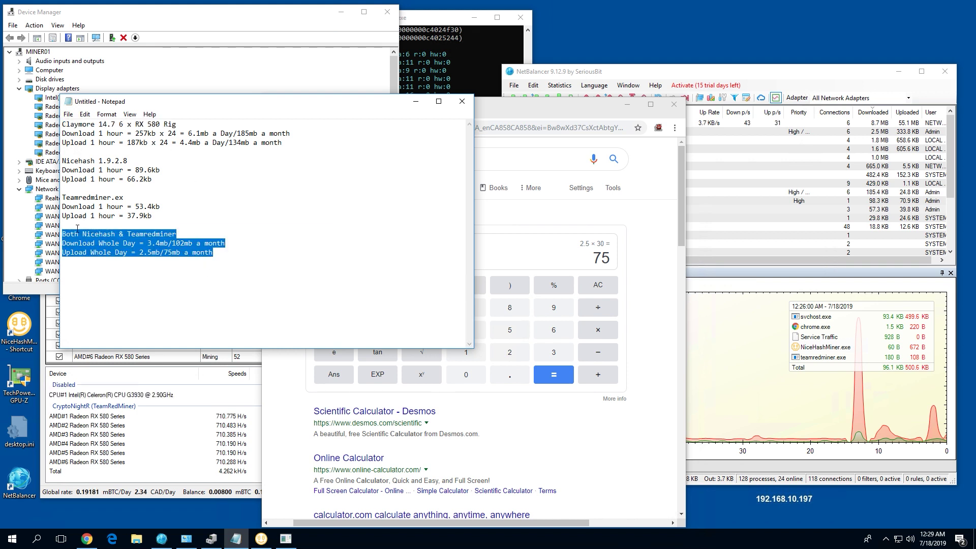
pyautogui.click(224, 254)
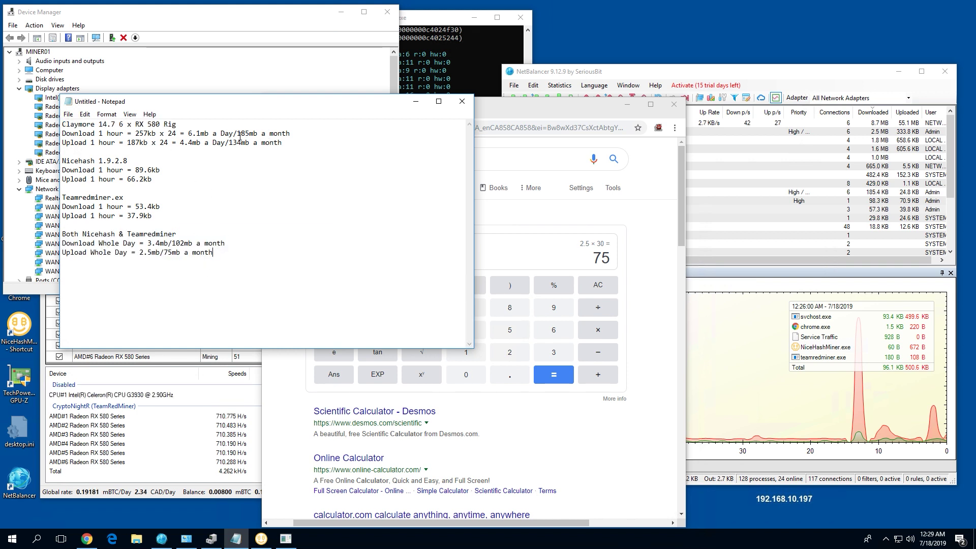
pyautogui.moveTo(237, 134); pyautogui.dragTo(293, 134)
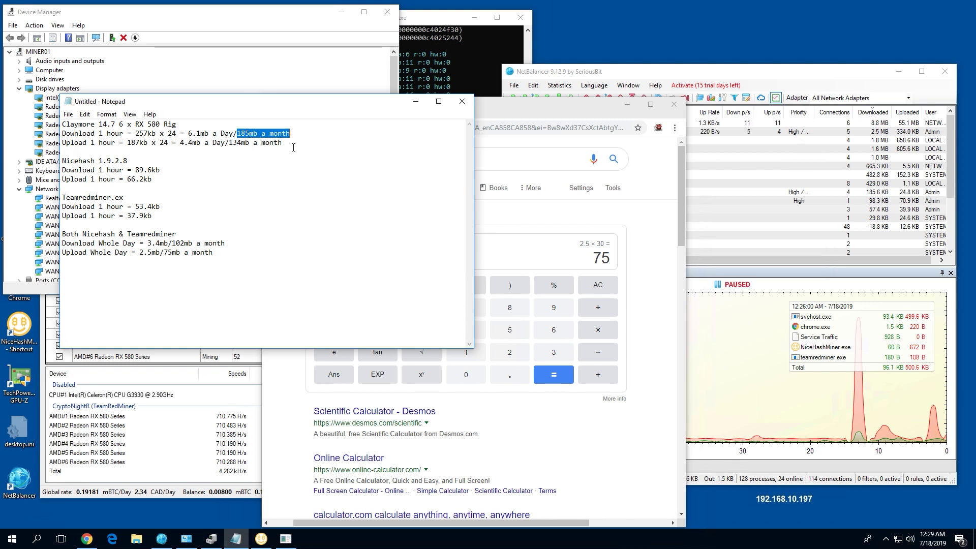
# Bring Chrome in front, shift it right to uncover the miner stats, and reset the calculator to 0.
pyautogui.click(605, 272)
pyautogui.moveTo(471, 109); pyautogui.dragTo(489, 103)
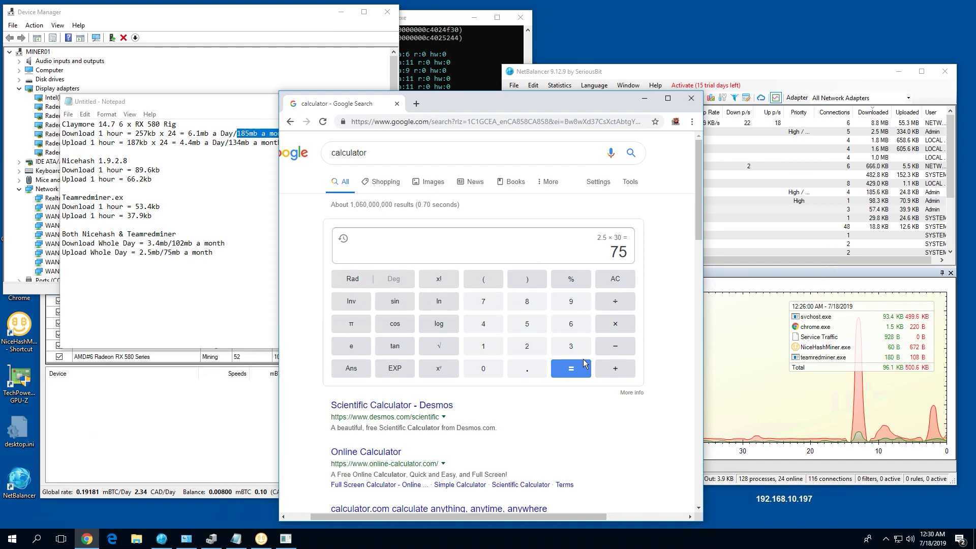
pyautogui.click(608, 282)
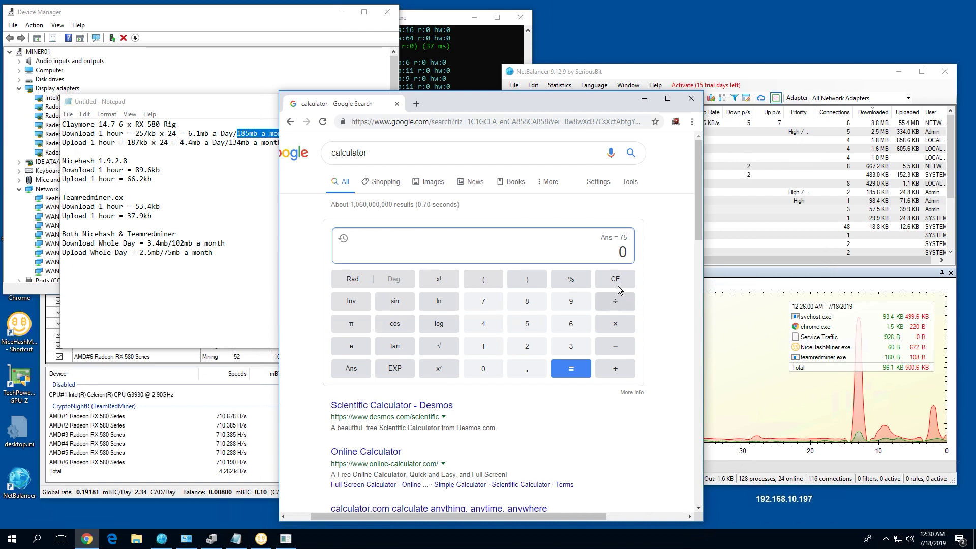
pyautogui.moveTo(482, 106); pyautogui.dragTo(530, 93)
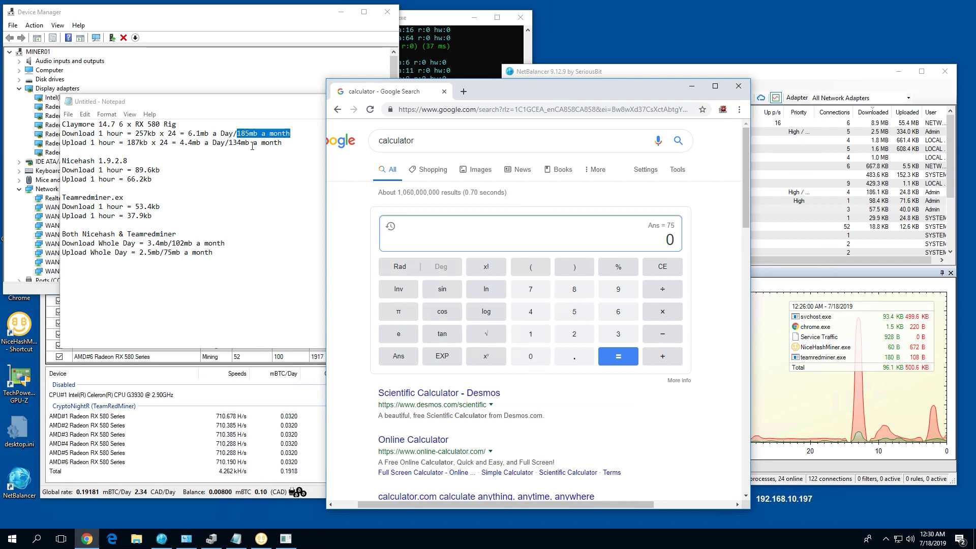
# Enter 1000 on the calculator, deleting and redoing a mistyped first attempt.
pyautogui.hotkey('alt', 'Tab')
pyautogui.click(531, 334)
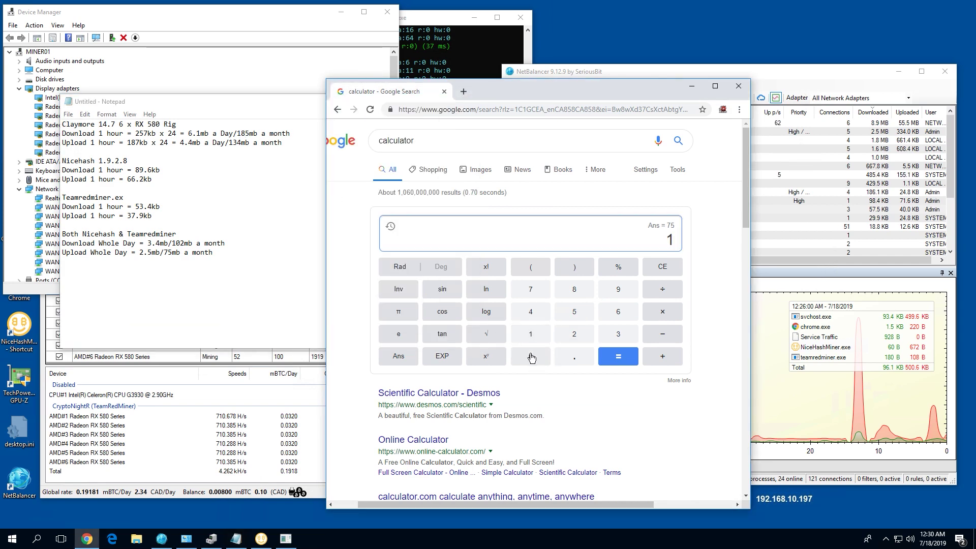
pyautogui.click(531, 356)
pyautogui.click(530, 356)
pyautogui.click(531, 356)
pyautogui.click(661, 267)
pyautogui.click(530, 334)
pyautogui.click(666, 268)
pyautogui.click(666, 268)
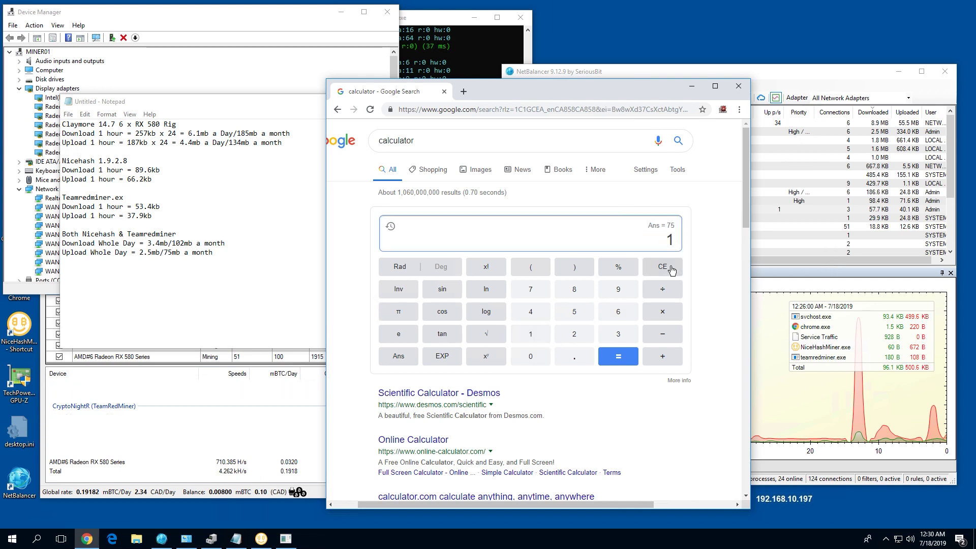
pyautogui.click(667, 268)
pyautogui.click(666, 267)
pyautogui.click(532, 340)
pyautogui.click(531, 356)
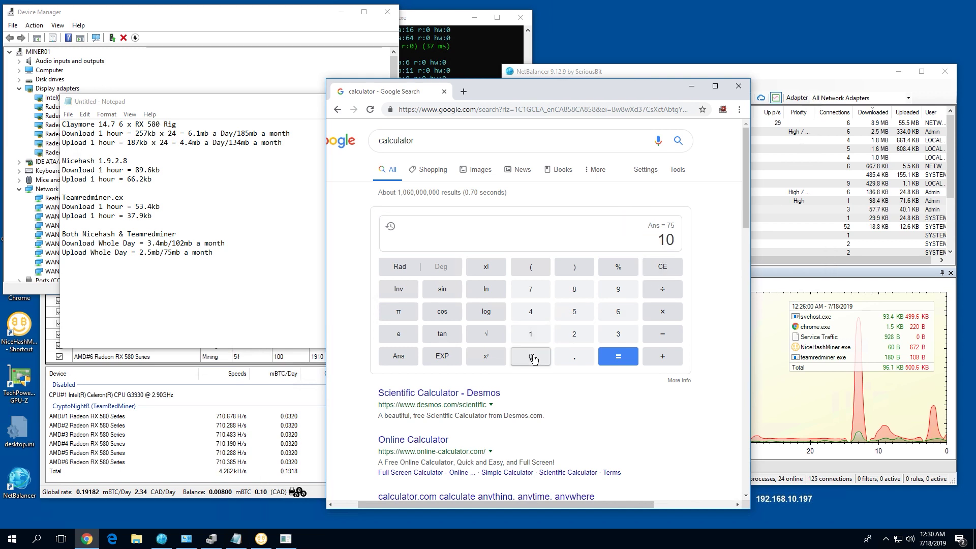
pyautogui.click(531, 355)
# Divide 1000 by 0.185 to get 5405.40540541.
pyautogui.click(531, 356)
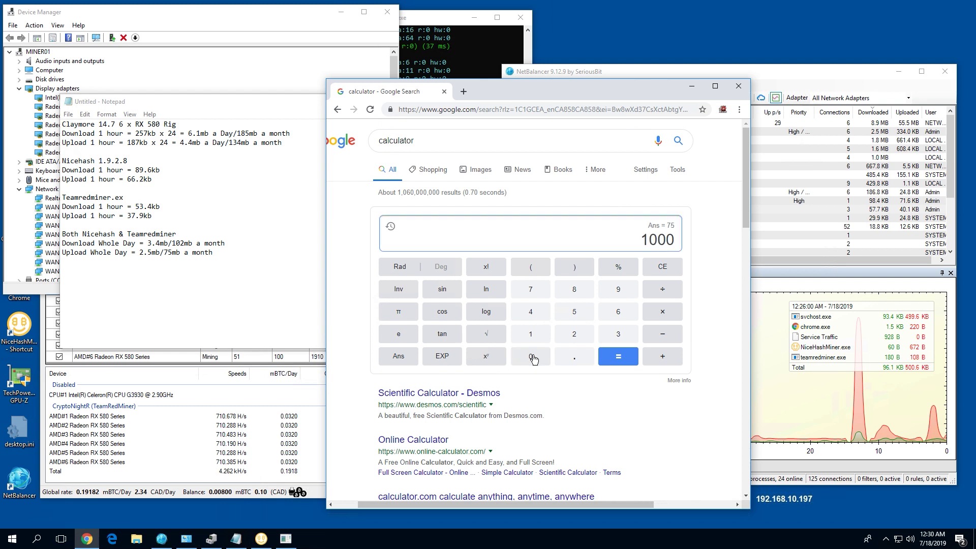
pyautogui.click(661, 292)
pyautogui.click(531, 355)
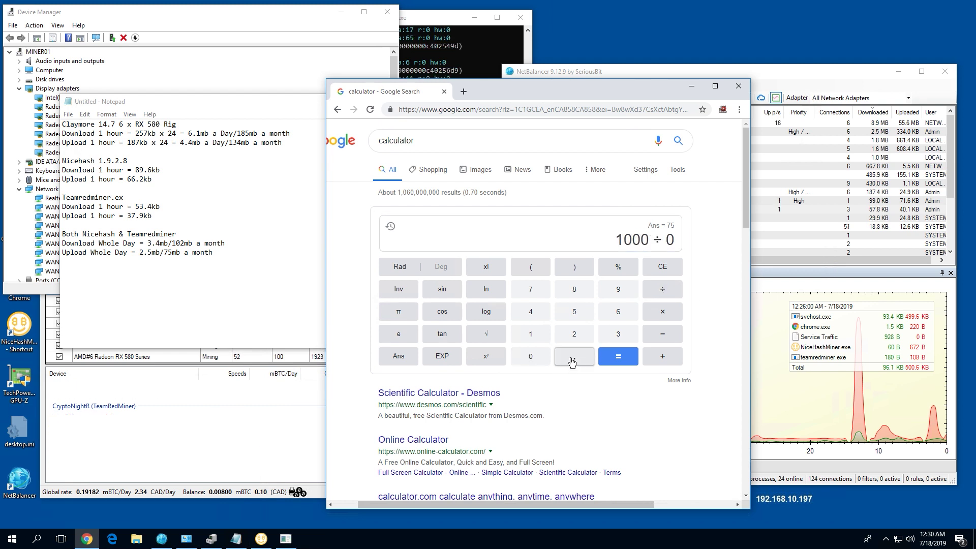
pyautogui.click(575, 356)
pyautogui.click(531, 335)
pyautogui.click(575, 290)
pyautogui.click(575, 315)
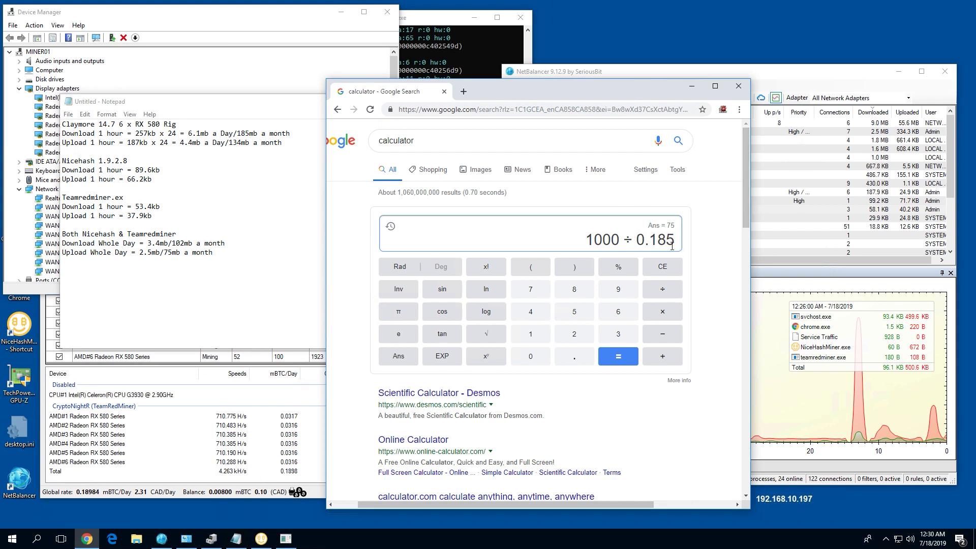
pyautogui.click(618, 361)
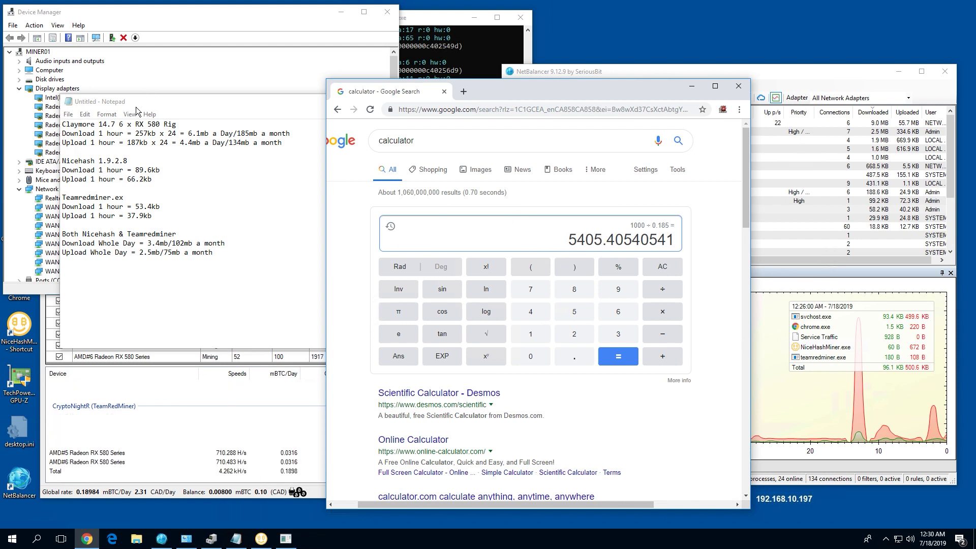
# Move Notepad lower and highlight the 185mb a month download figure.
pyautogui.moveTo(136, 102); pyautogui.dragTo(106, 216)
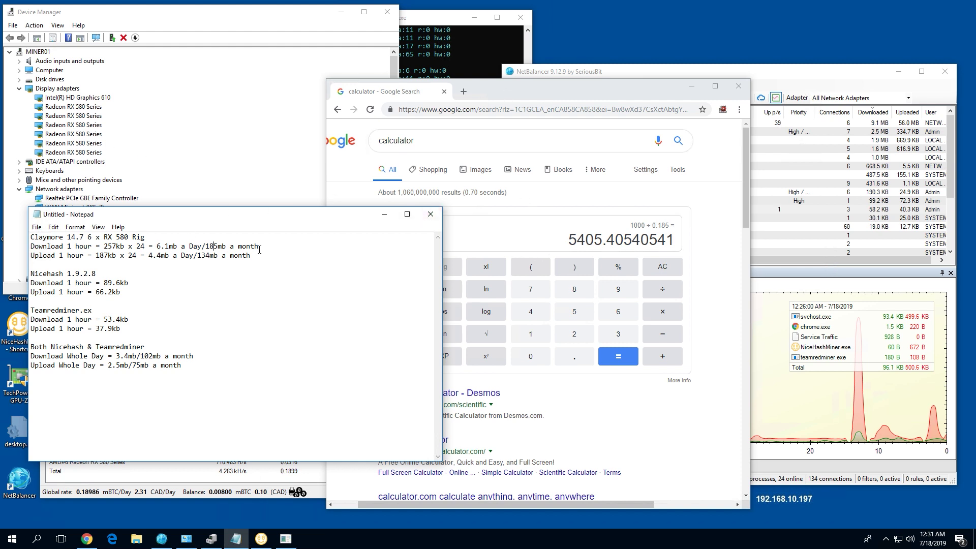
pyautogui.click(206, 246)
pyautogui.hotkey('shift', 'End')
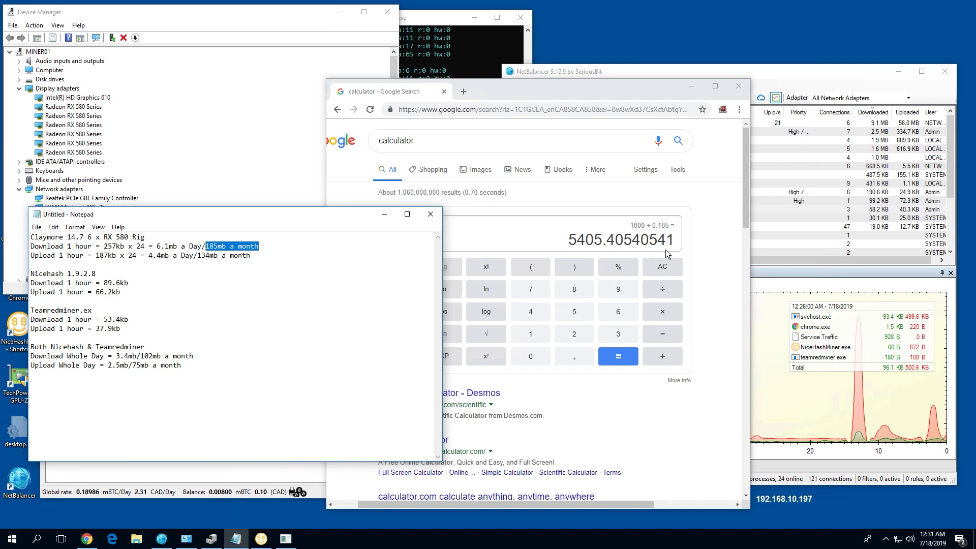
pyautogui.click(555, 197)
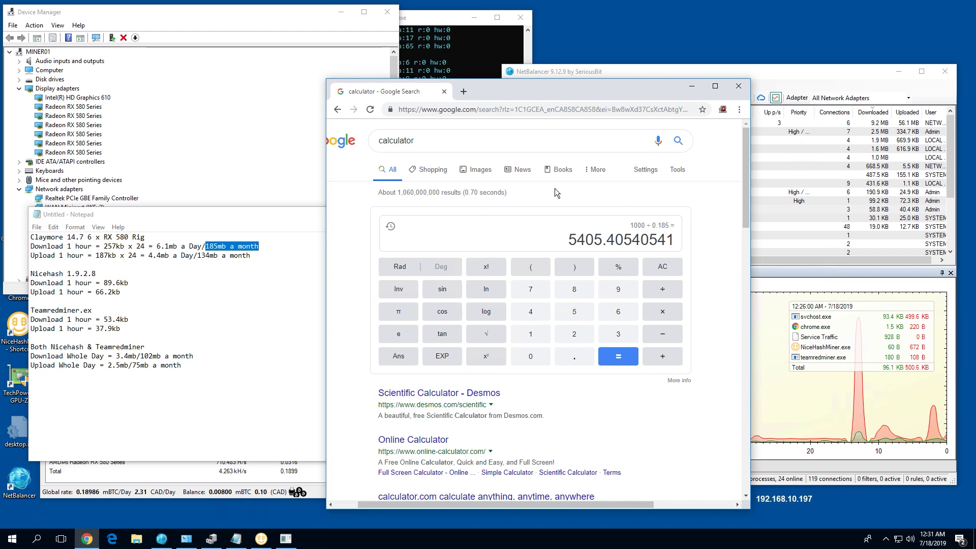
pyautogui.hotkey('alt', 'Tab')
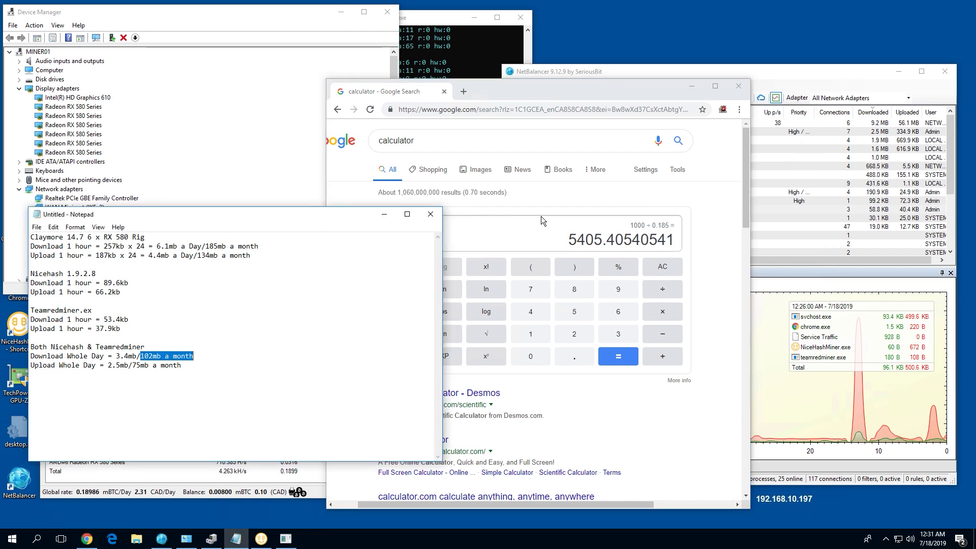
pyautogui.click(576, 203)
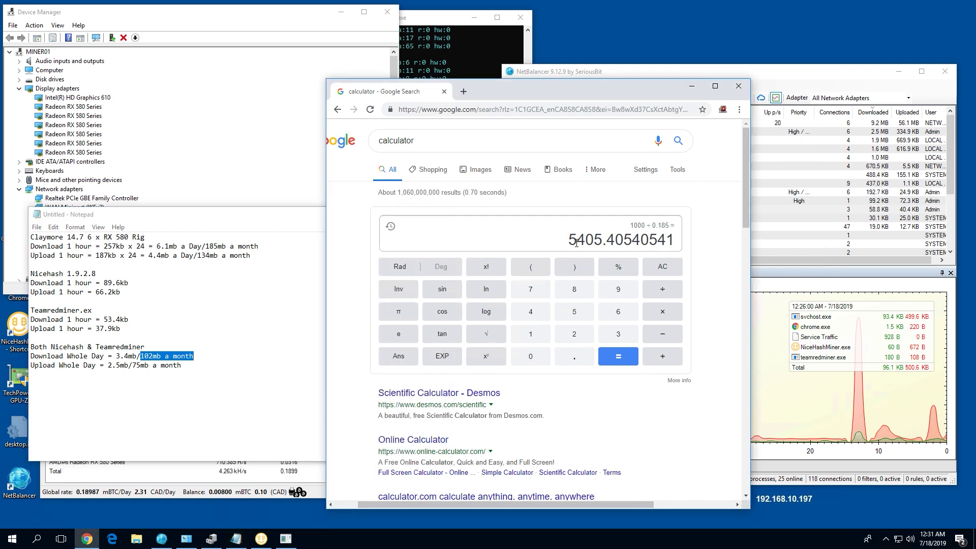
# Divide the 5405.40540541 result by 2 to get 2702.7027027.
pyautogui.moveTo(568, 240); pyautogui.dragTo(602, 239)
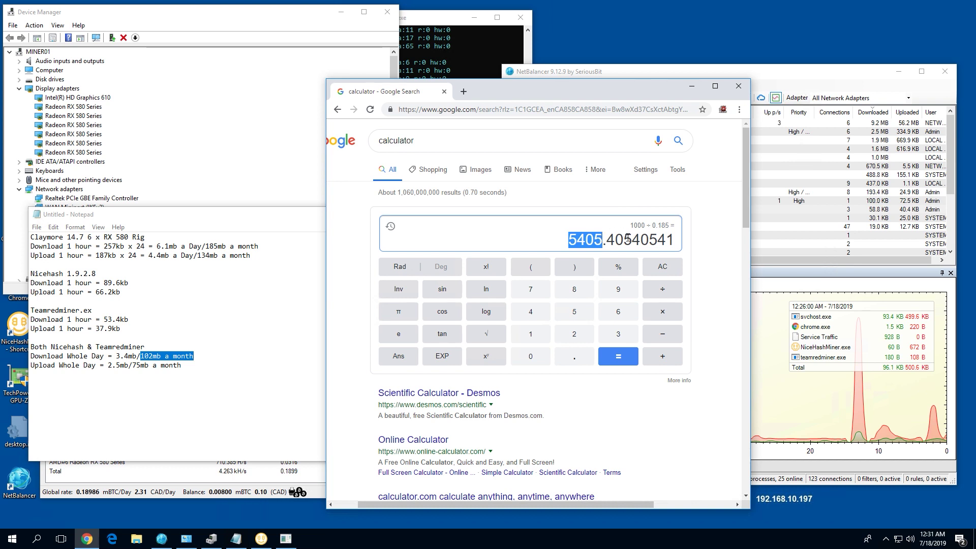
pyautogui.click(664, 289)
pyautogui.click(577, 333)
pyautogui.click(619, 356)
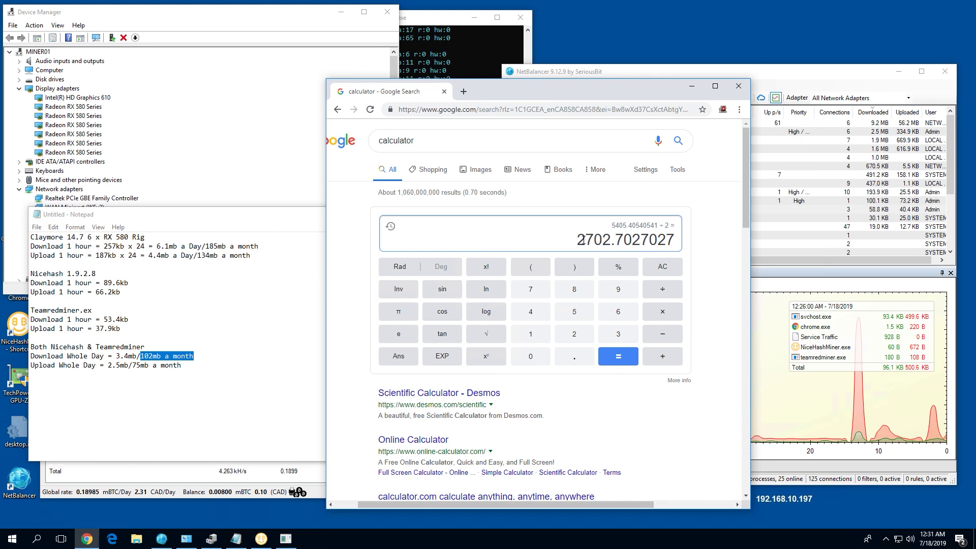
pyautogui.moveTo(580, 239); pyautogui.dragTo(612, 239)
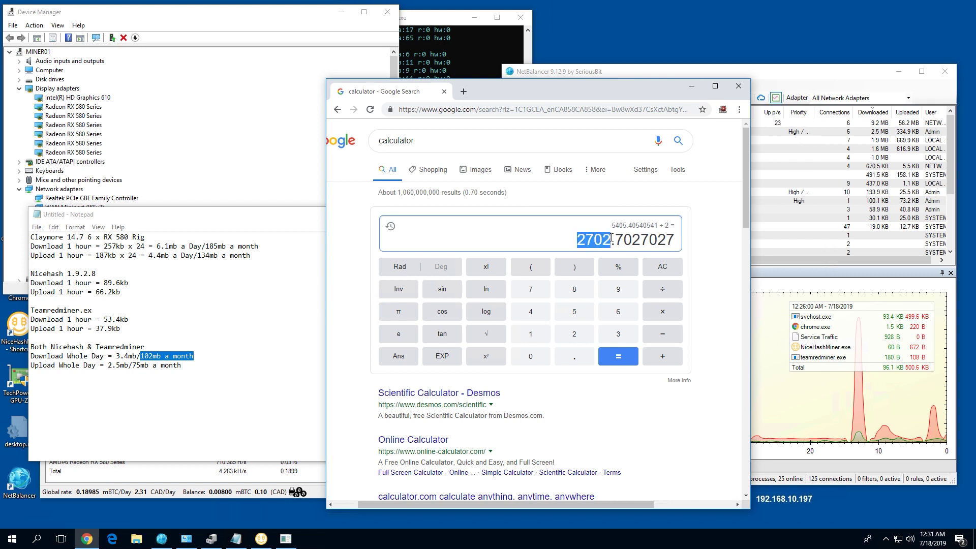
# Select the 2702.7027027 result, then bring the Notepad notes back in front.
pyautogui.click(121, 329)
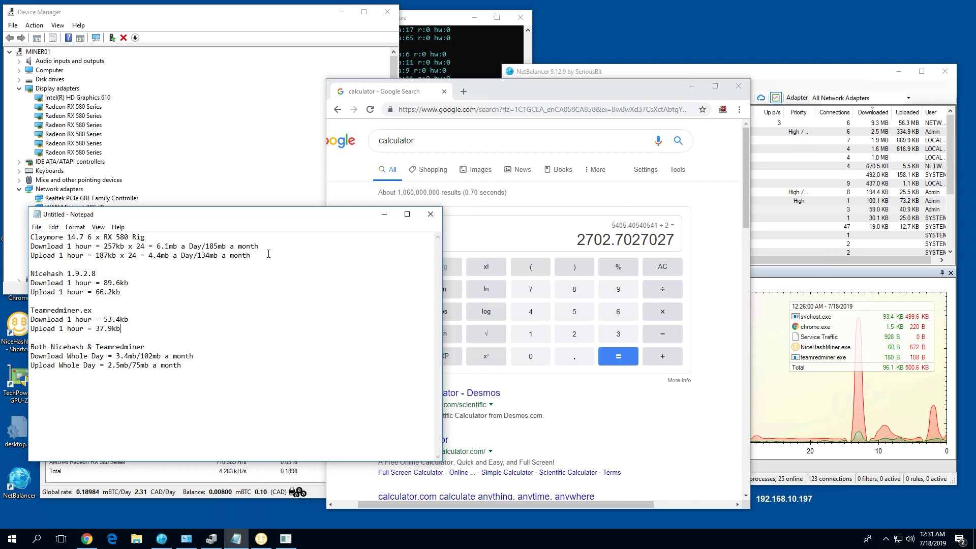
pyautogui.click(563, 200)
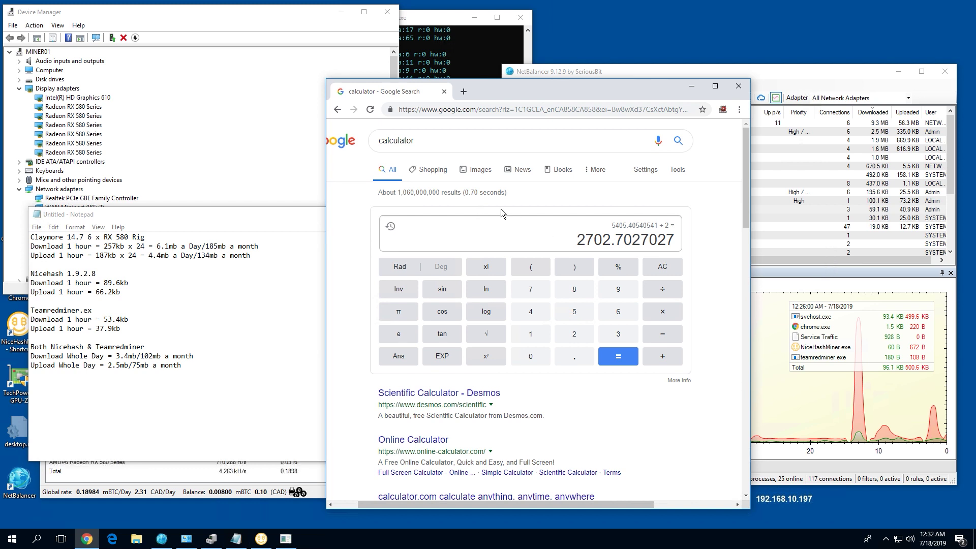
pyautogui.doubleClick(660, 245)
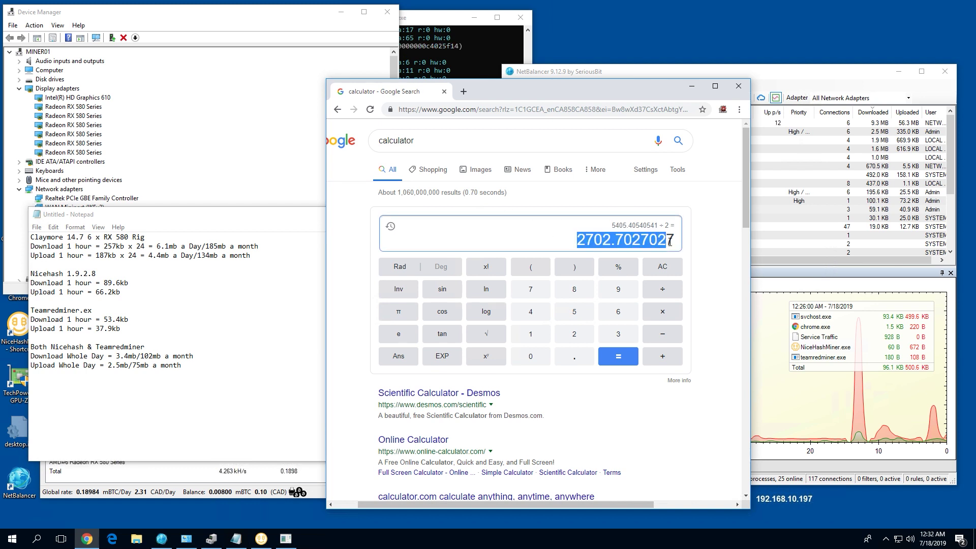
pyautogui.click(671, 242)
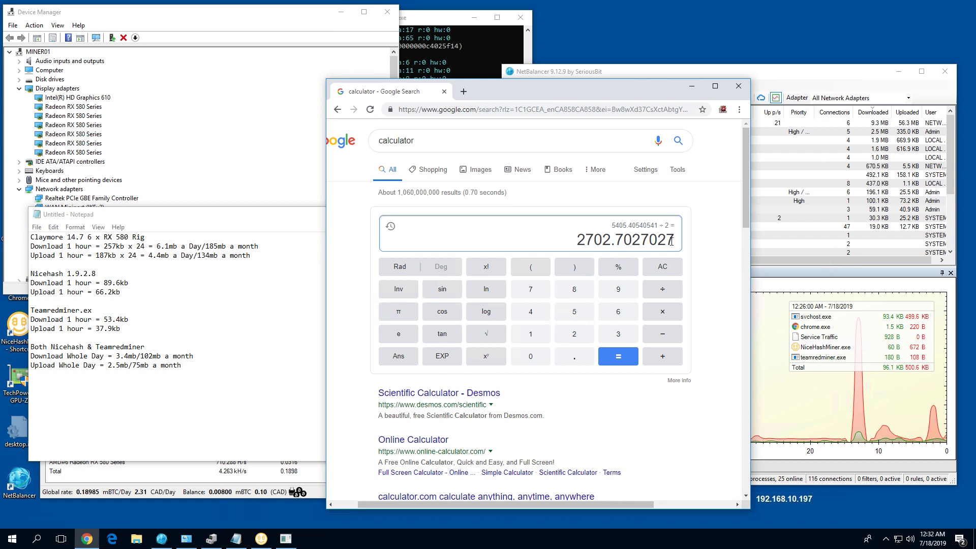
pyautogui.doubleClick(598, 239)
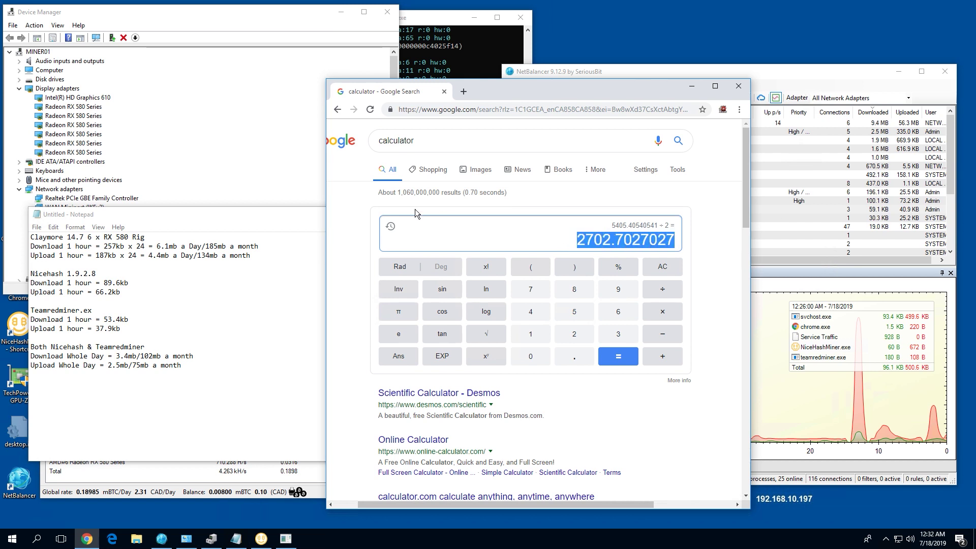
pyautogui.click(342, 212)
pyautogui.click(245, 213)
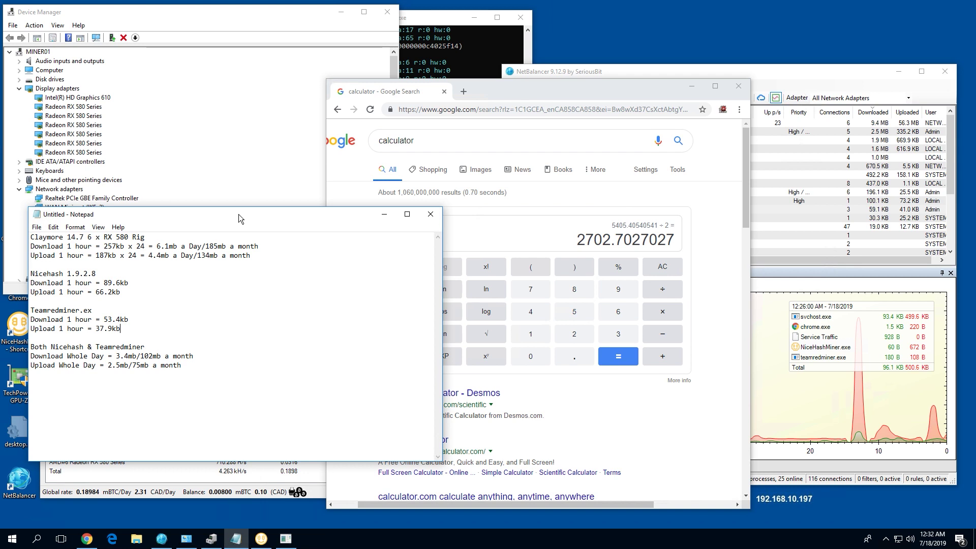
# Check NetBalancer, compute 257 ÷ 60 = 4.28333333333, then clear the calculator to 0.
pyautogui.click(562, 194)
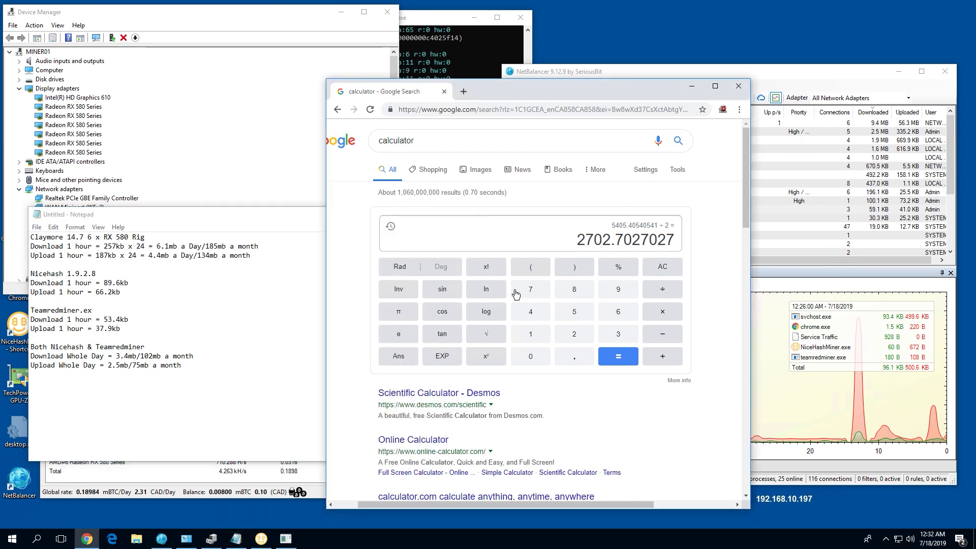
pyautogui.click(658, 272)
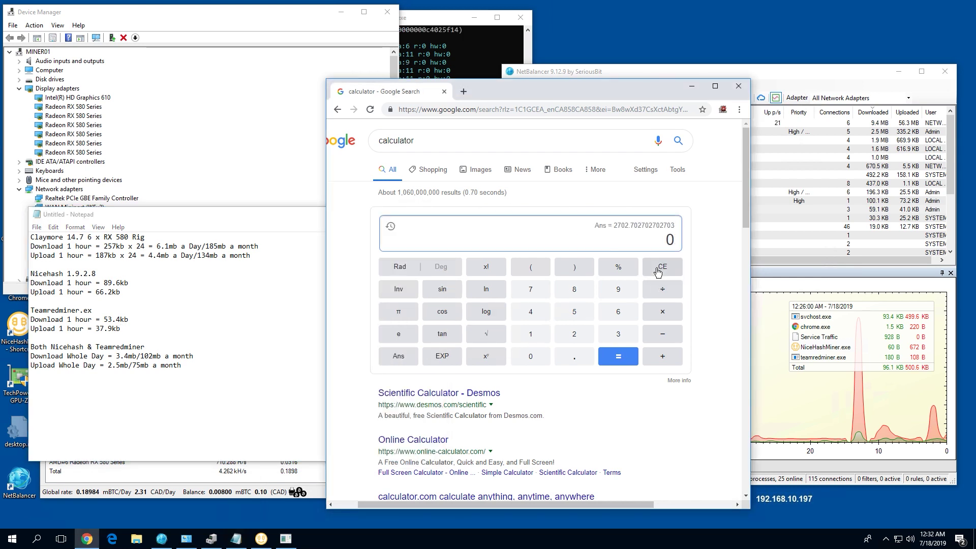
pyautogui.click(807, 299)
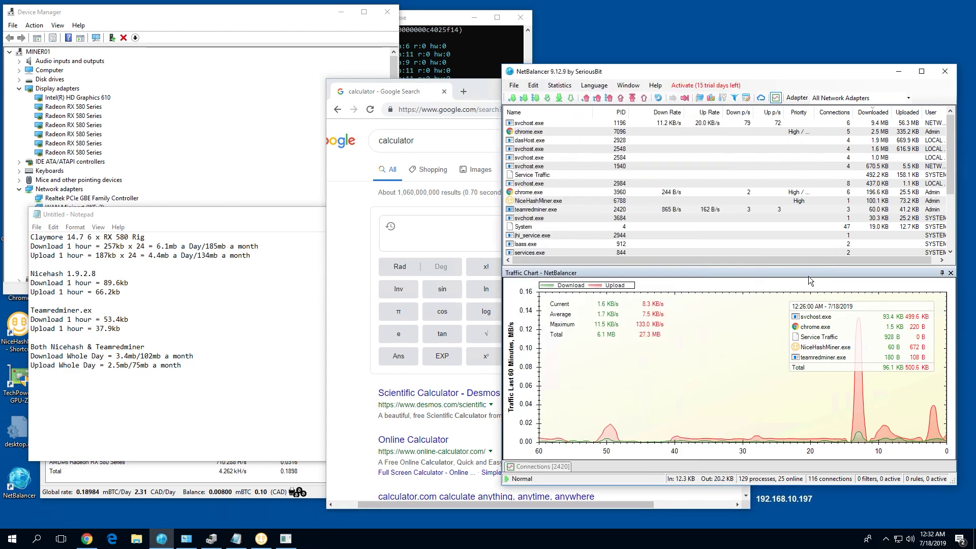
pyautogui.click(350, 252)
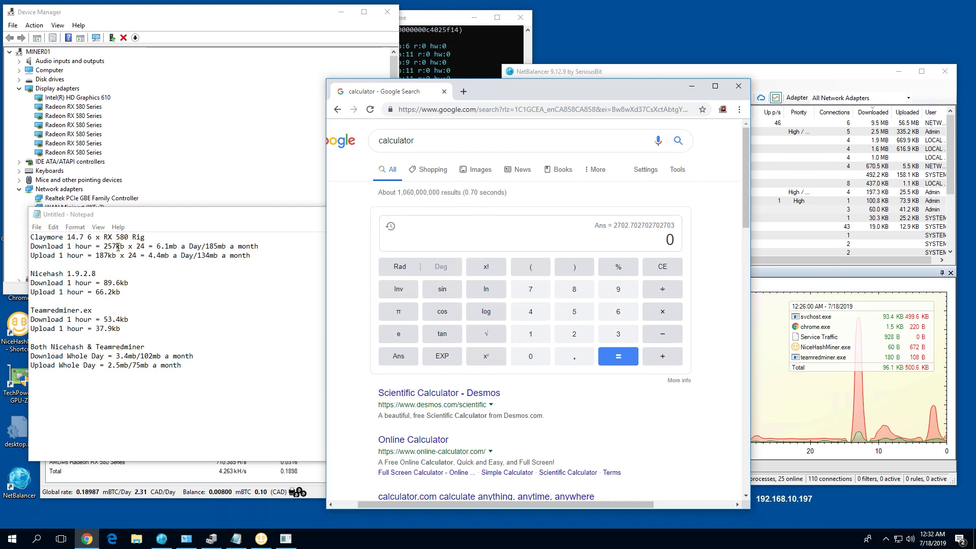
pyautogui.click(573, 333)
pyautogui.click(573, 314)
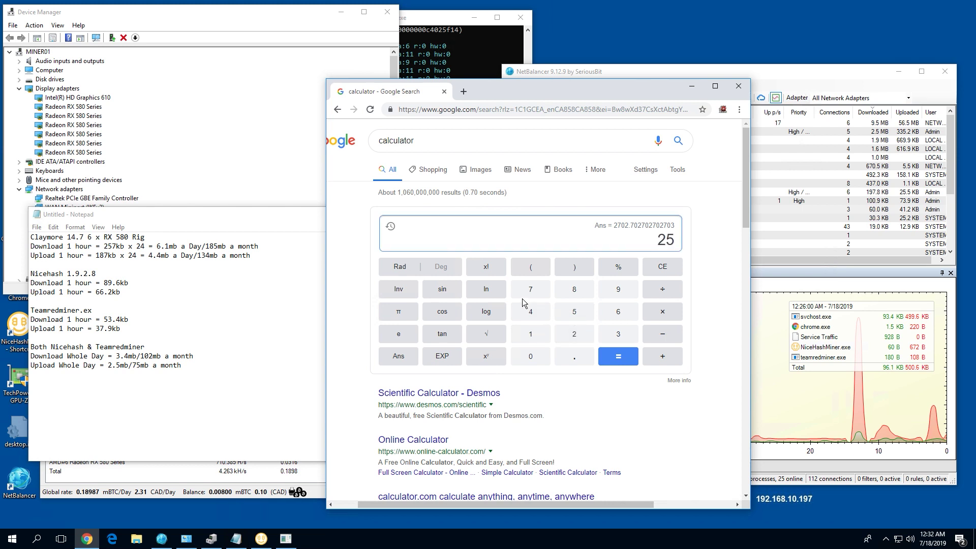
pyautogui.click(525, 296)
pyautogui.click(662, 288)
pyautogui.click(626, 315)
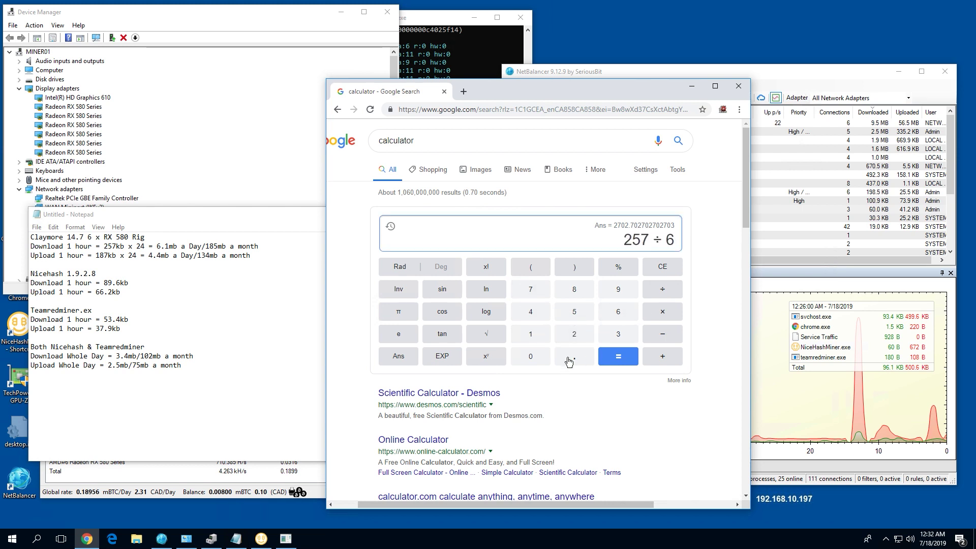
pyautogui.write('0')
pyautogui.click(611, 364)
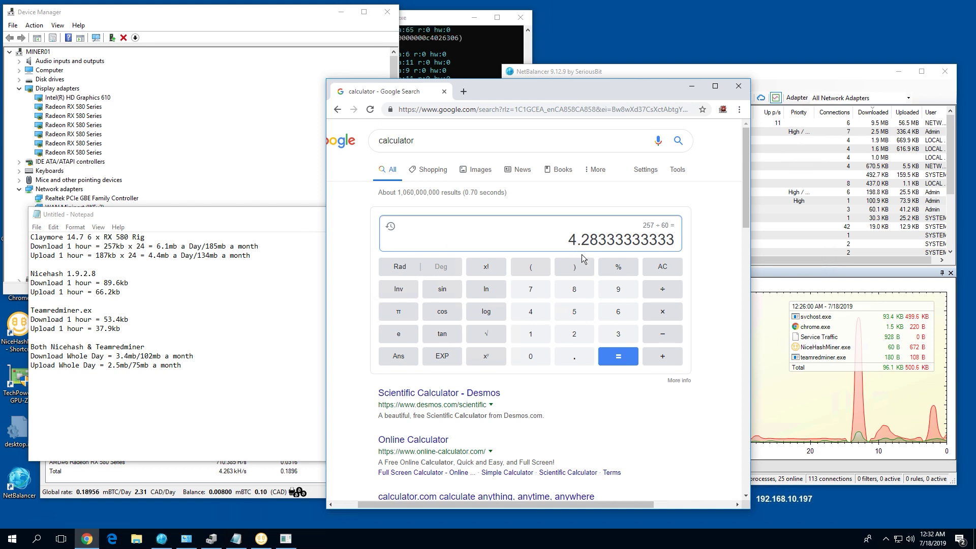
pyautogui.click(660, 266)
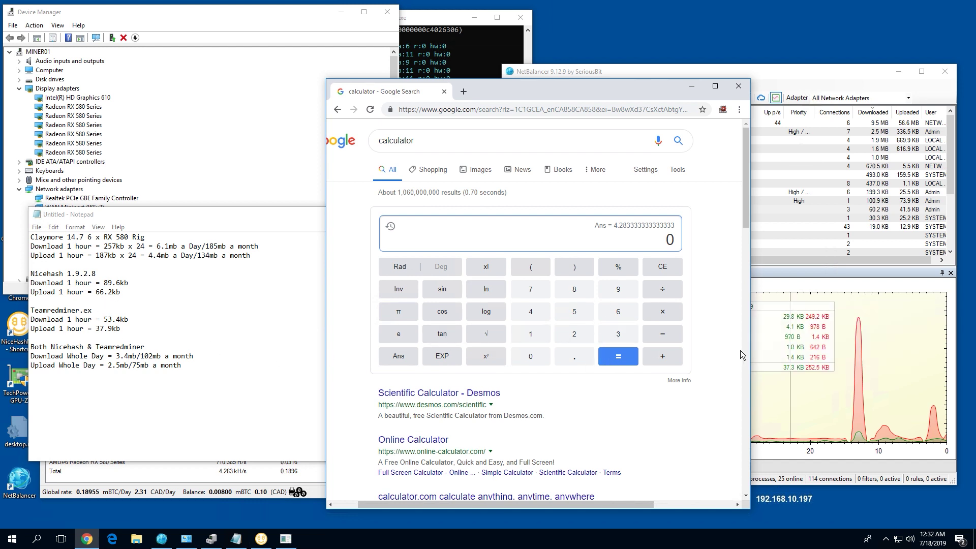
# Add 89.6 + 53.4 to get 143, removing a stray extra plus.
pyautogui.click(580, 292)
pyautogui.click(619, 294)
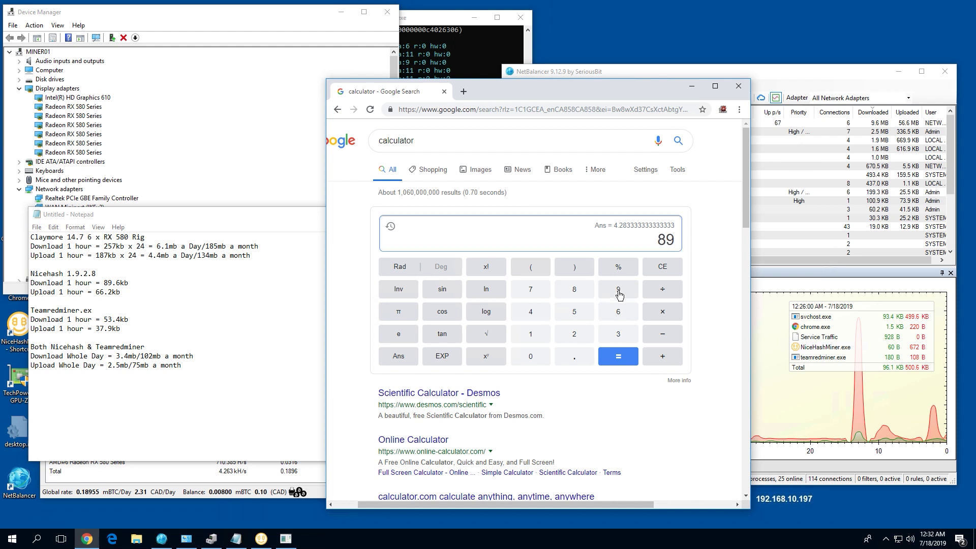
pyautogui.click(575, 358)
pyautogui.click(619, 311)
pyautogui.click(661, 357)
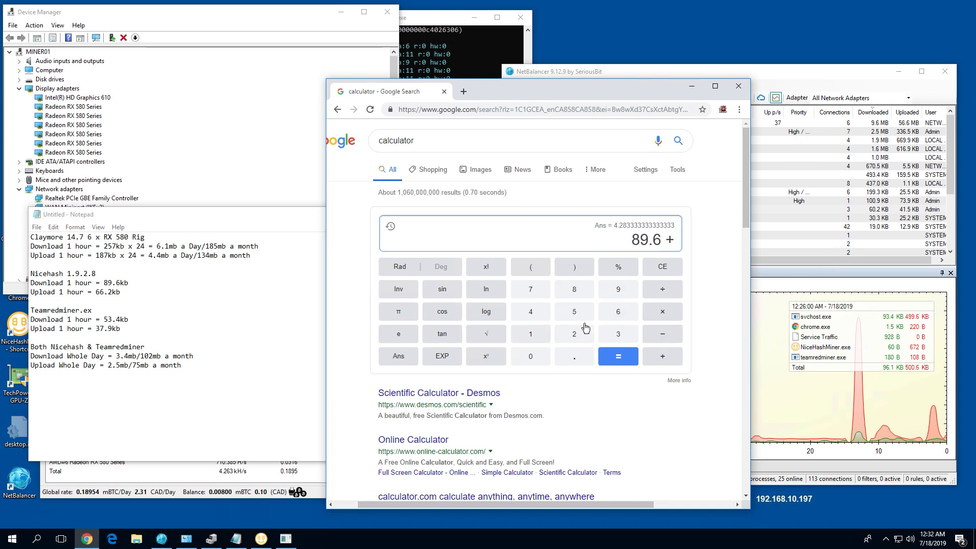
pyautogui.click(575, 312)
pyautogui.click(619, 335)
pyautogui.click(575, 359)
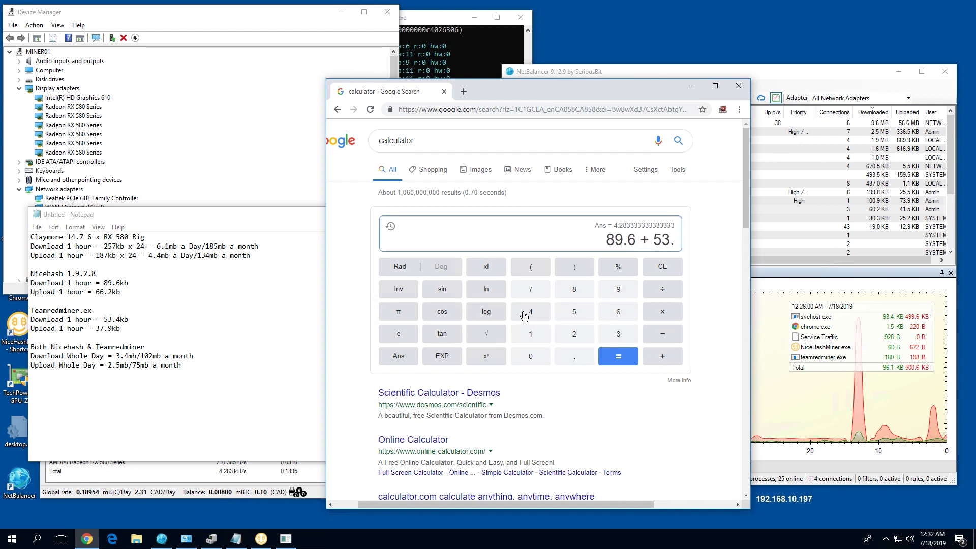
pyautogui.click(530, 312)
pyautogui.click(661, 359)
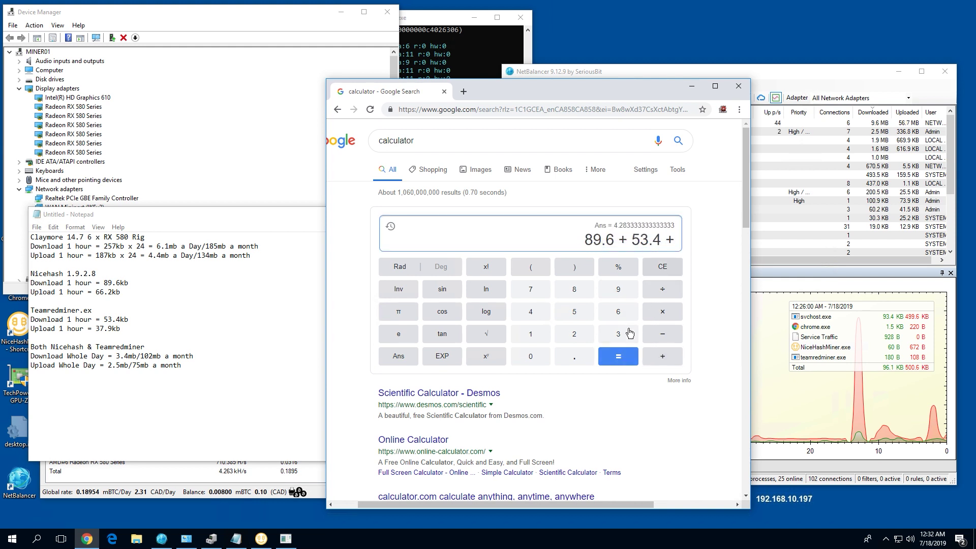
pyautogui.click(663, 268)
pyautogui.click(618, 356)
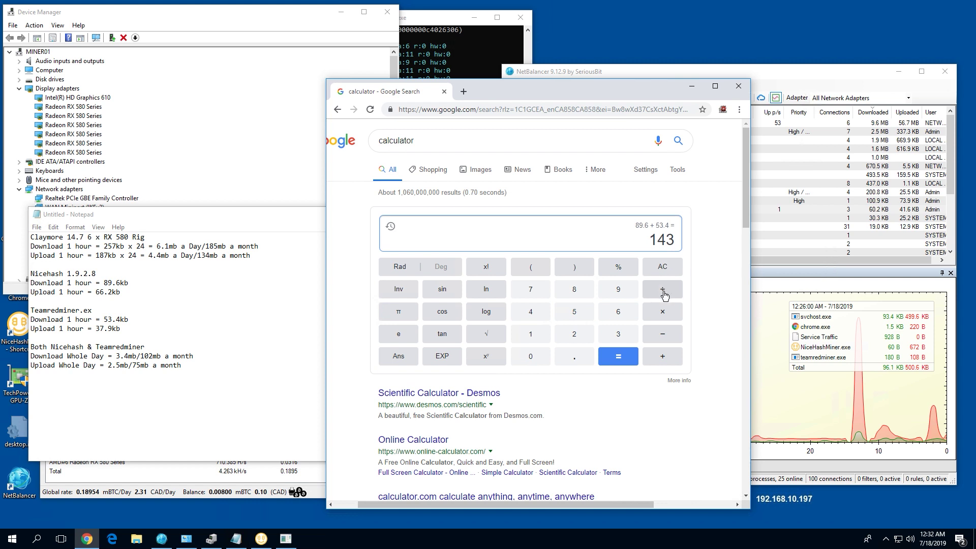
# Divide 143 by 60 for 2.38333333333, then by 60 again for 0.03972222222.
pyautogui.click(663, 291)
pyautogui.click(618, 313)
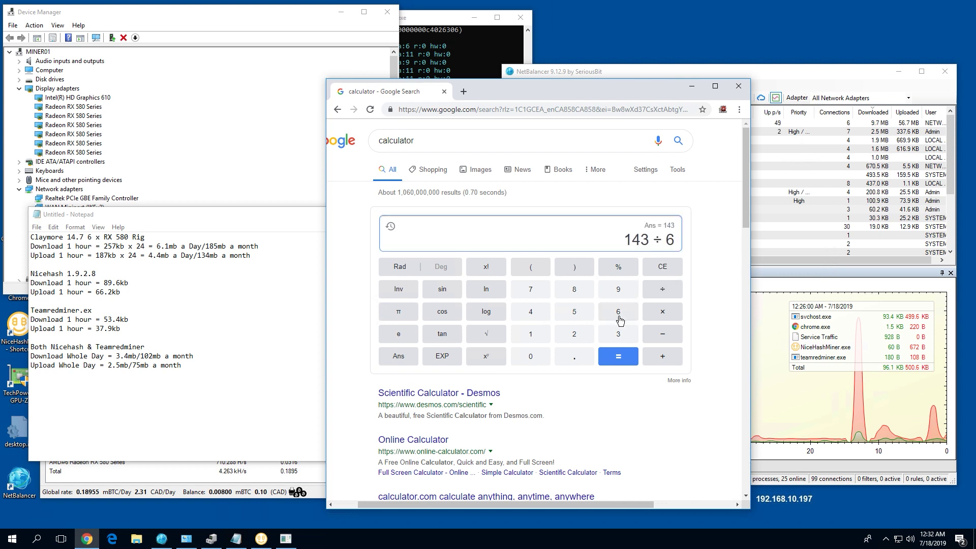
pyautogui.click(544, 356)
pyautogui.click(618, 361)
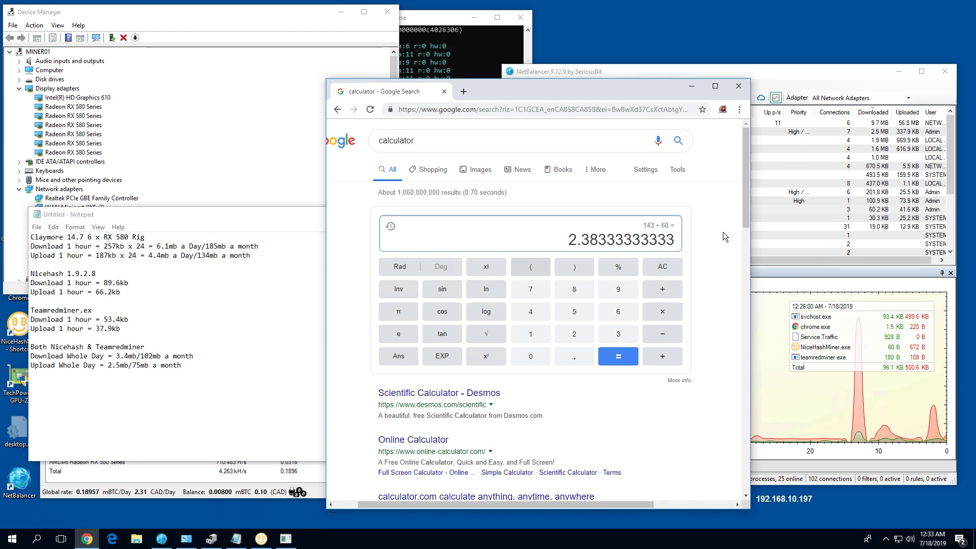
pyautogui.click(662, 290)
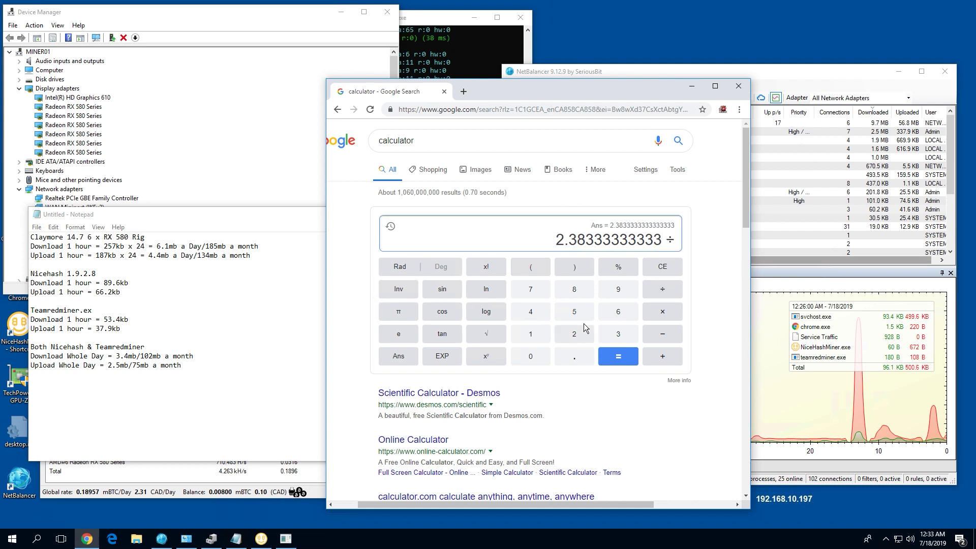
pyautogui.click(539, 355)
pyautogui.click(625, 363)
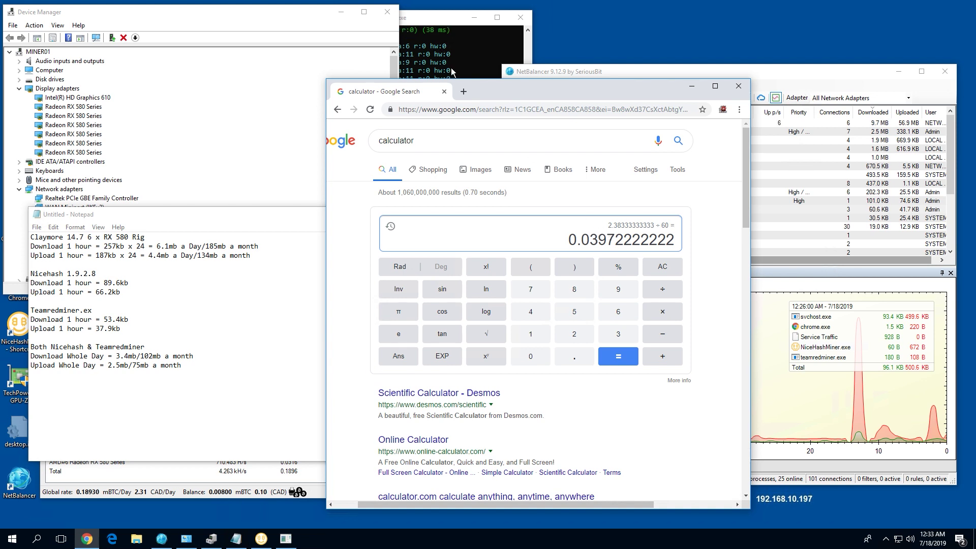
# Close the Chrome calculator window and drag Notepad to a new position.
pyautogui.click(444, 92)
pyautogui.moveTo(152, 215); pyautogui.dragTo(264, 196)
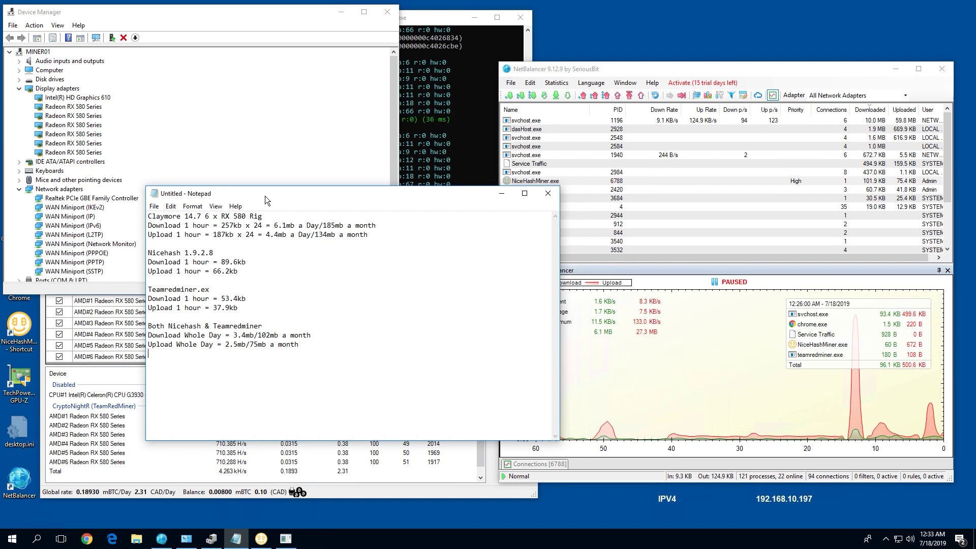